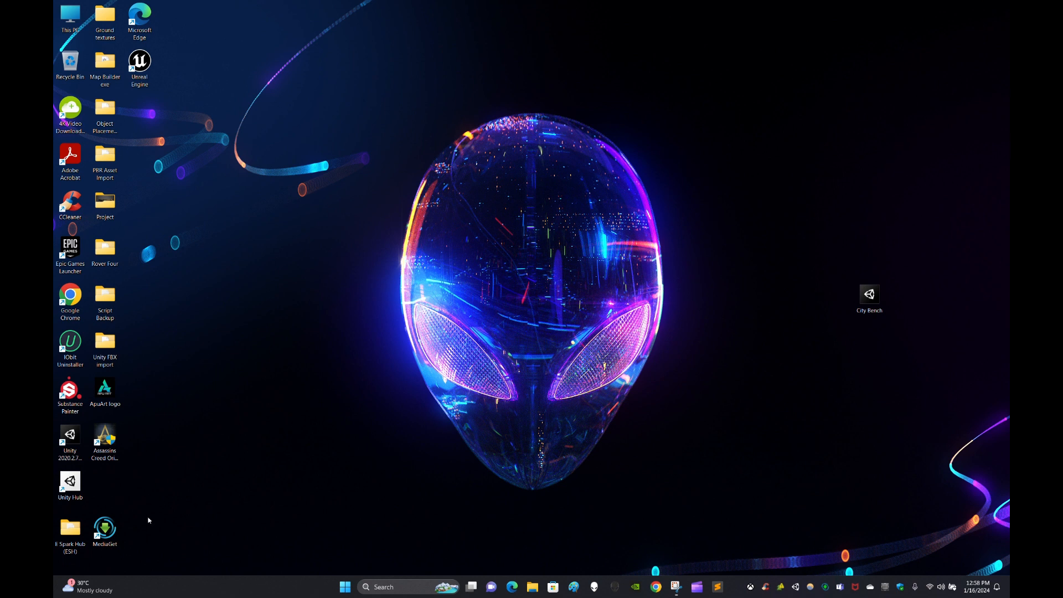
Launch Unity Hub from its desktop shortcut, then close it again.
right_click(71, 490)
key("Escape")
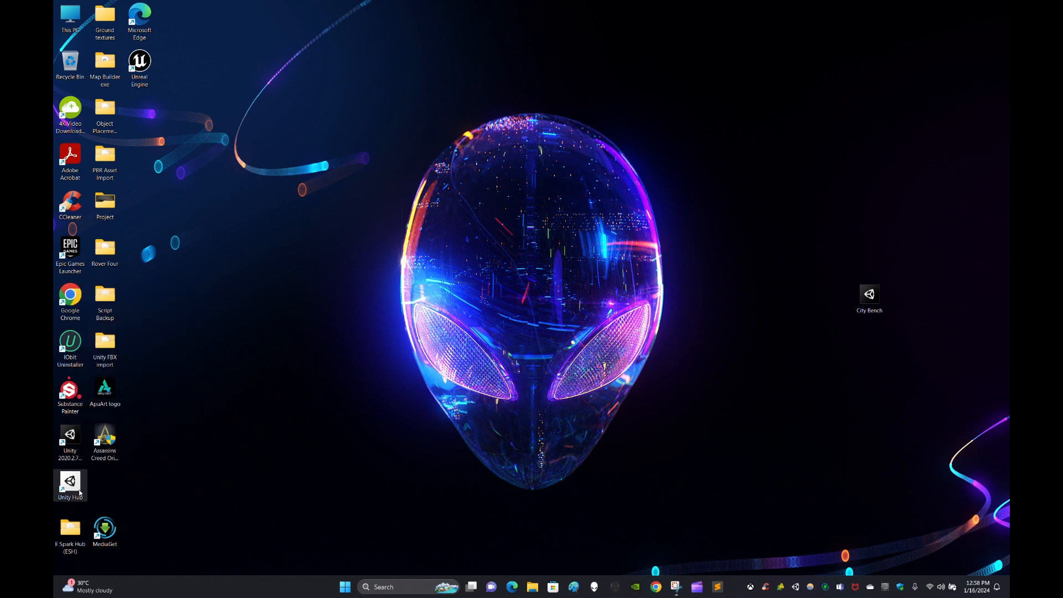
right_click(71, 489)
left_click(135, 321)
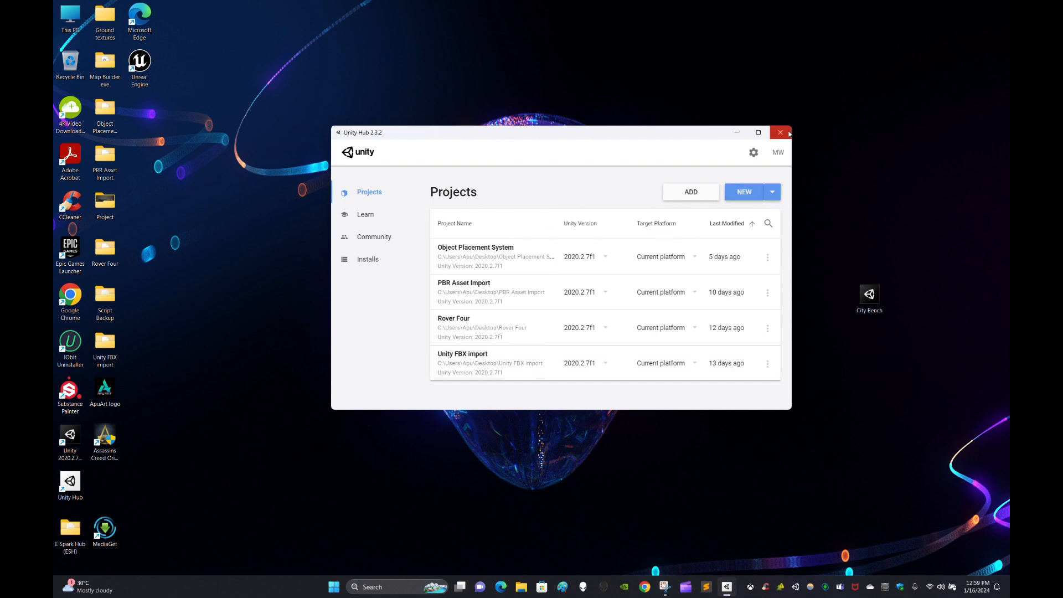
left_click(780, 133)
Move the City Bench shortcut up-left, then relaunch Unity Hub as administrator.
left_click_drag(873, 297, 841, 245)
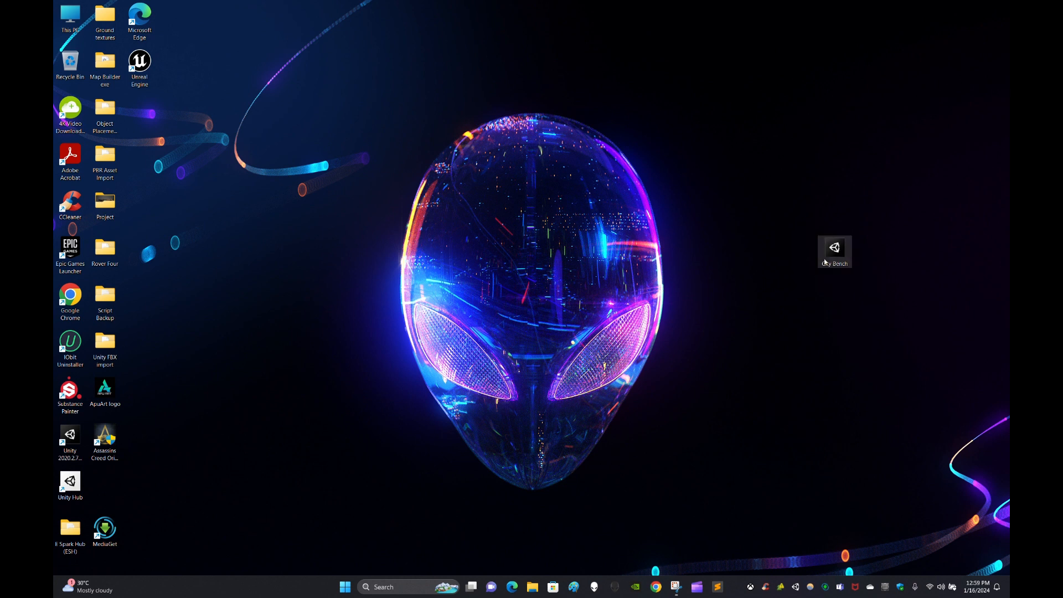
left_click(845, 325)
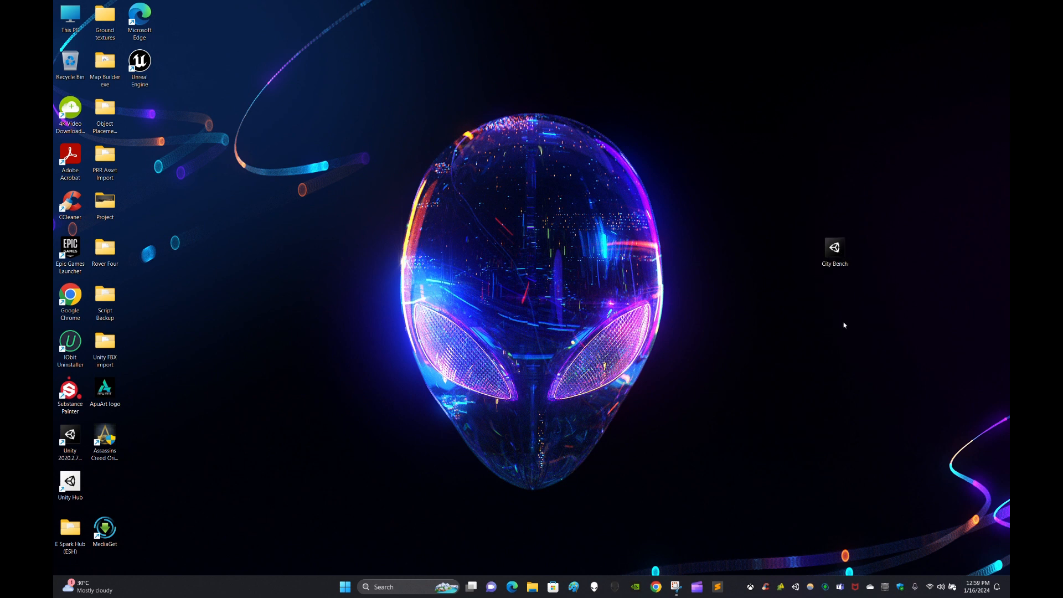
left_click(842, 258)
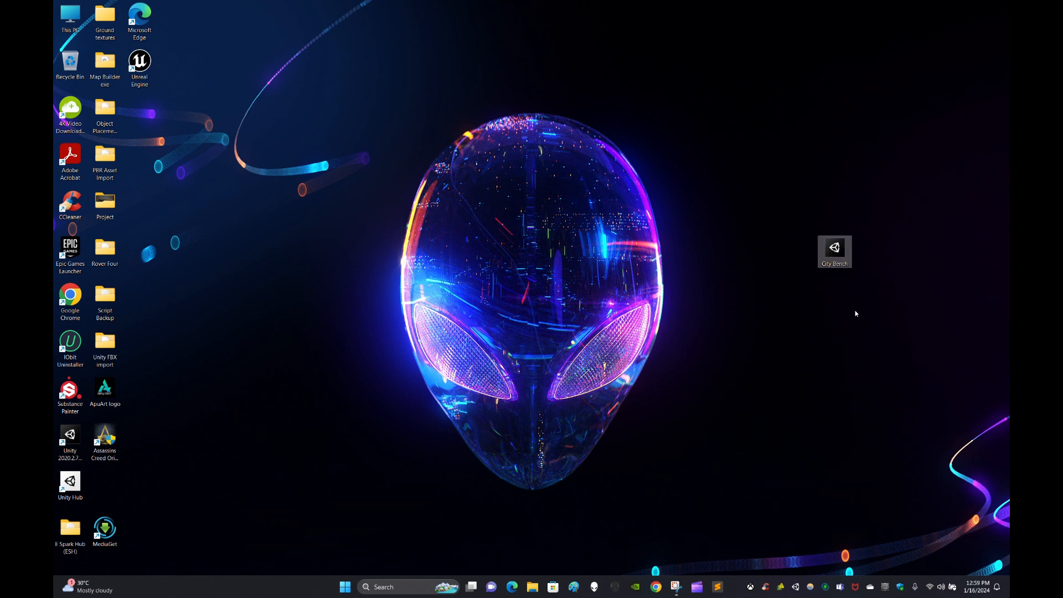
left_click(747, 316)
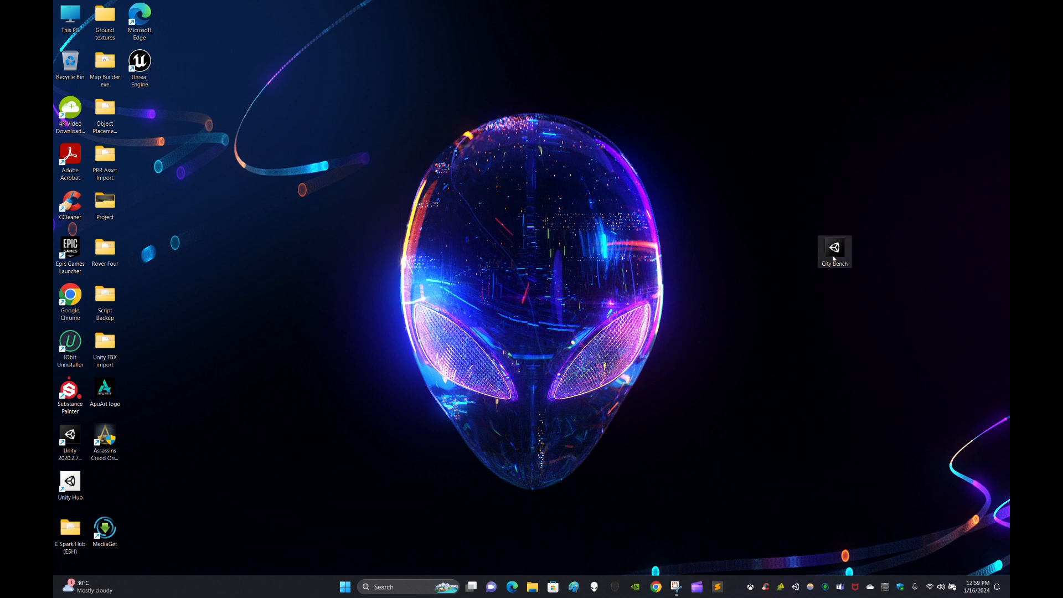
right_click(71, 485)
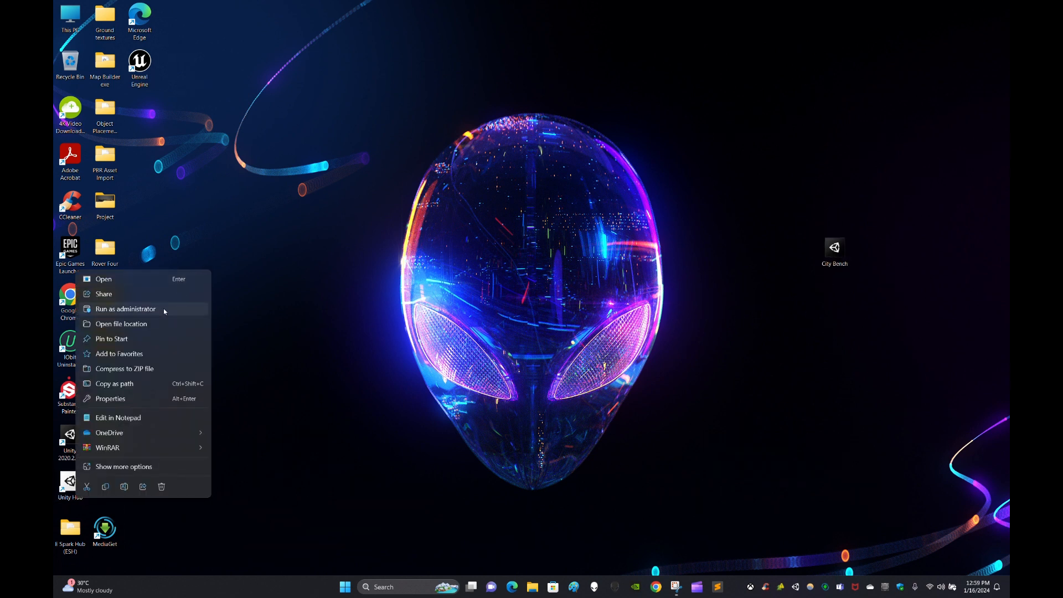
left_click(165, 308)
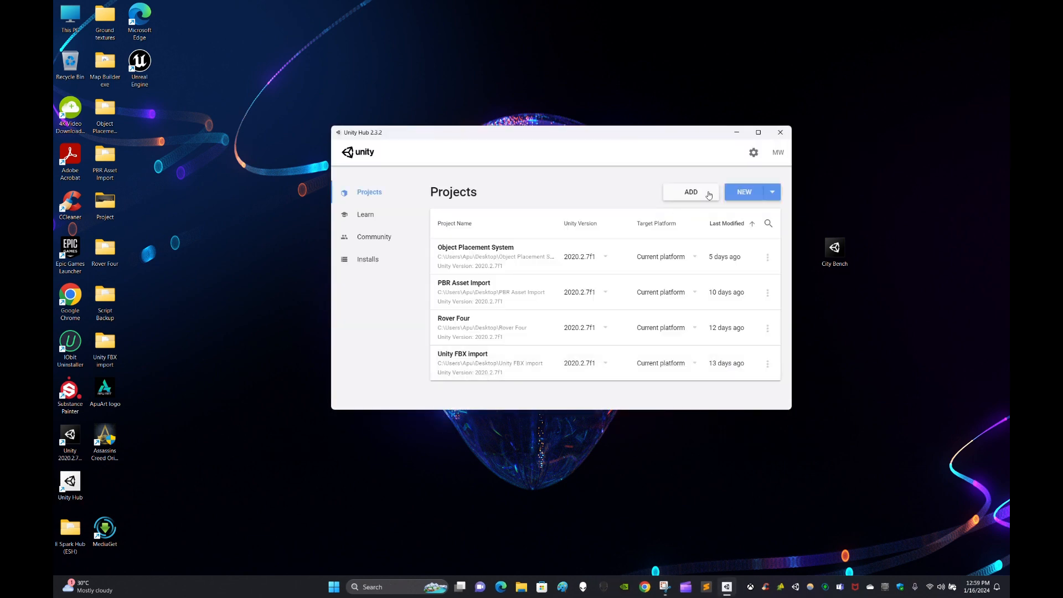
Create a new project named 'City Bench' from the High Definition RP template.
left_click(744, 192)
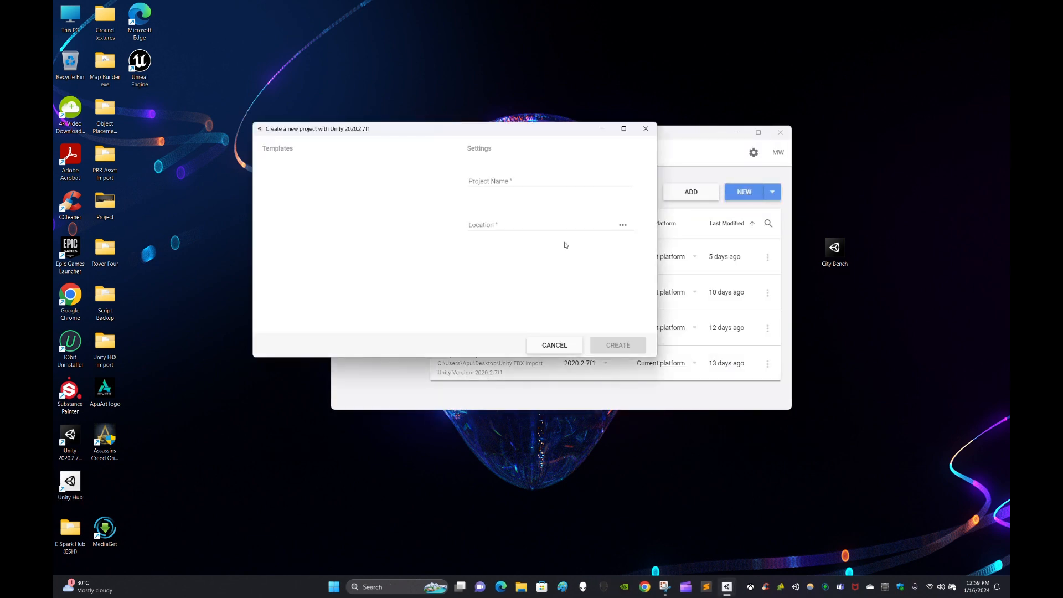
triple_click(561, 182)
key("BackSpace")
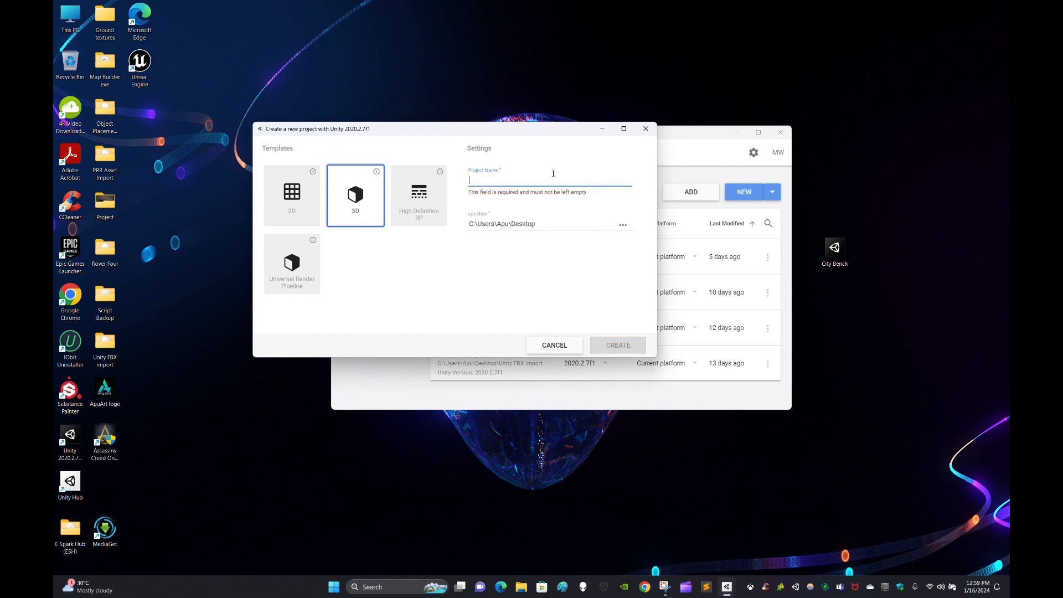
type("C")
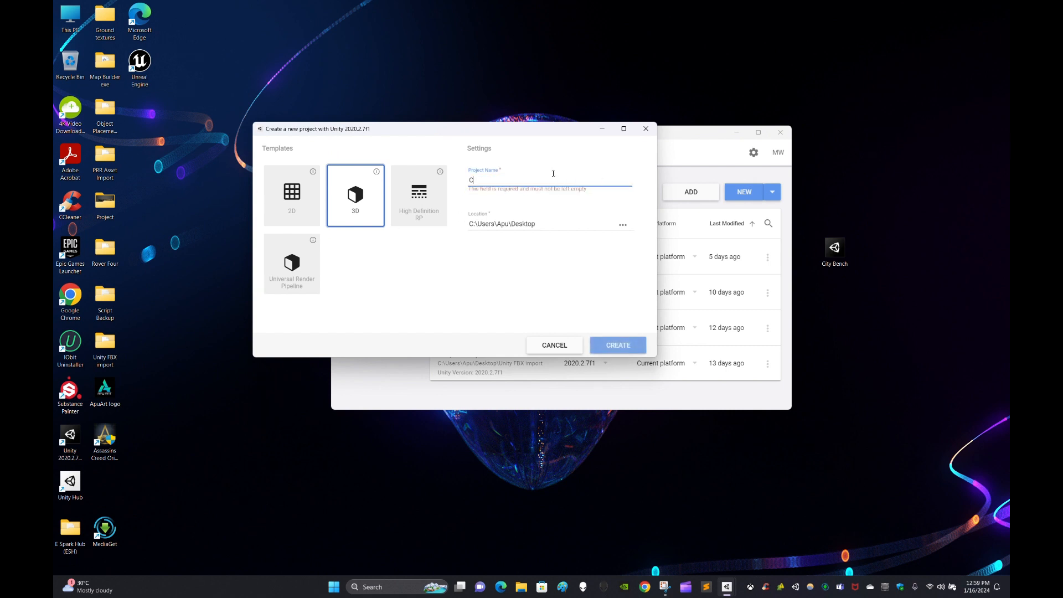
type("ity Bench")
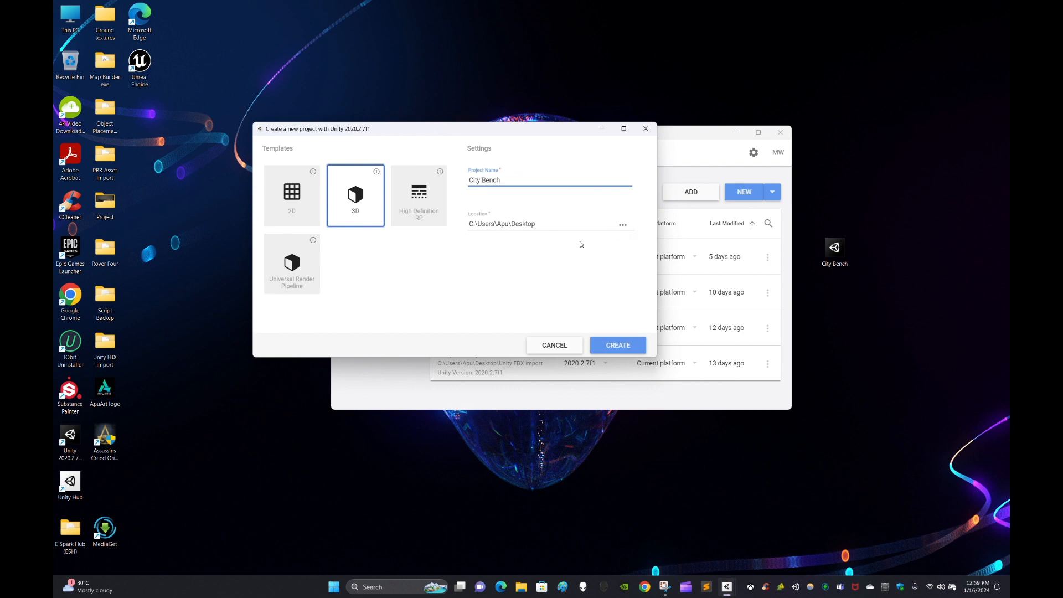
left_click(448, 293)
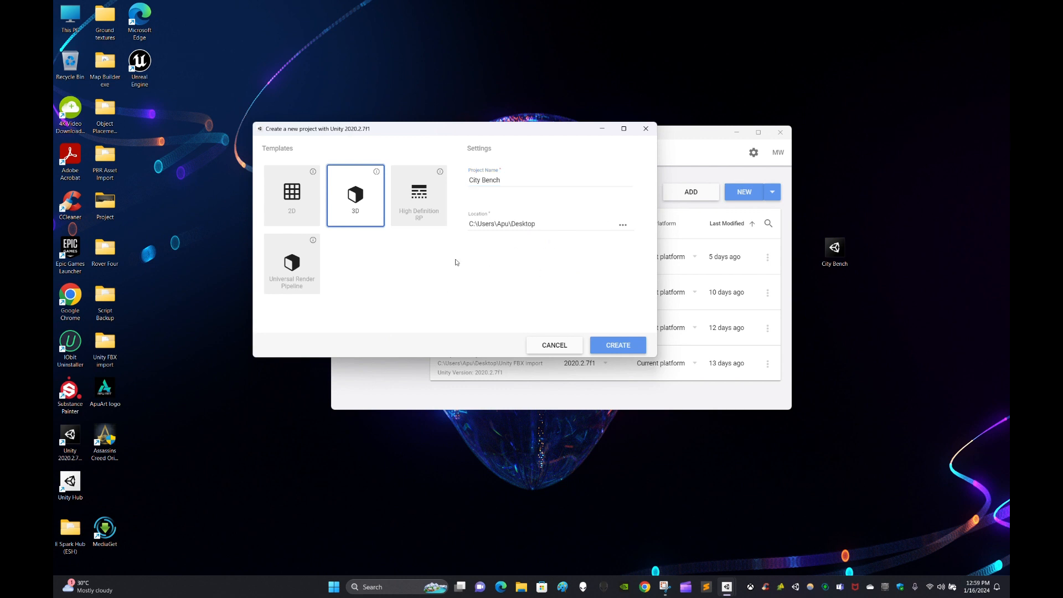
left_click(427, 203)
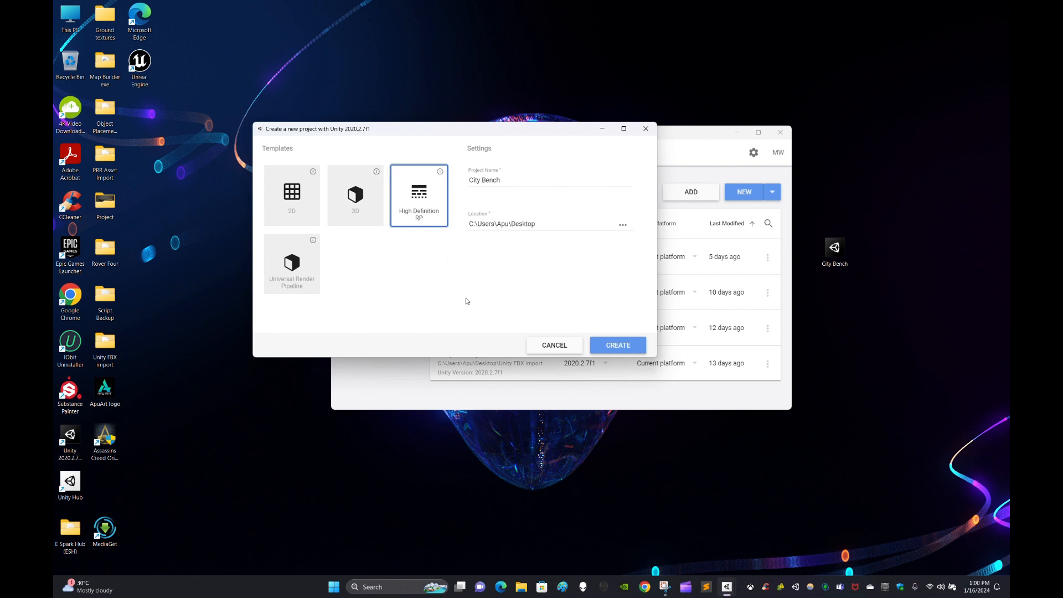
left_click(618, 346)
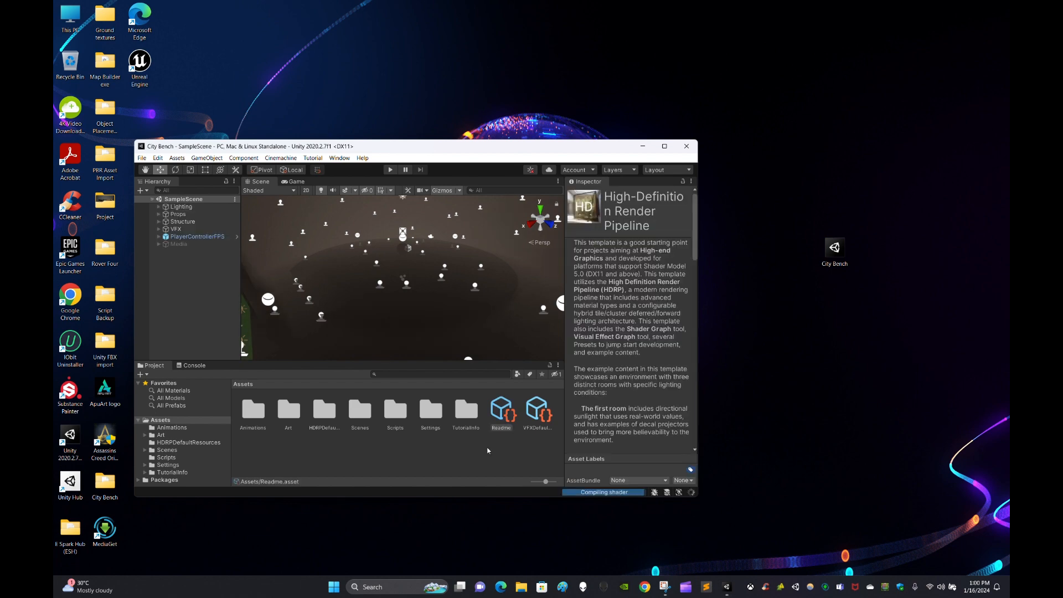
Maximize the editor window and fly the Scene view camera toward the sample platform.
left_click(521, 460)
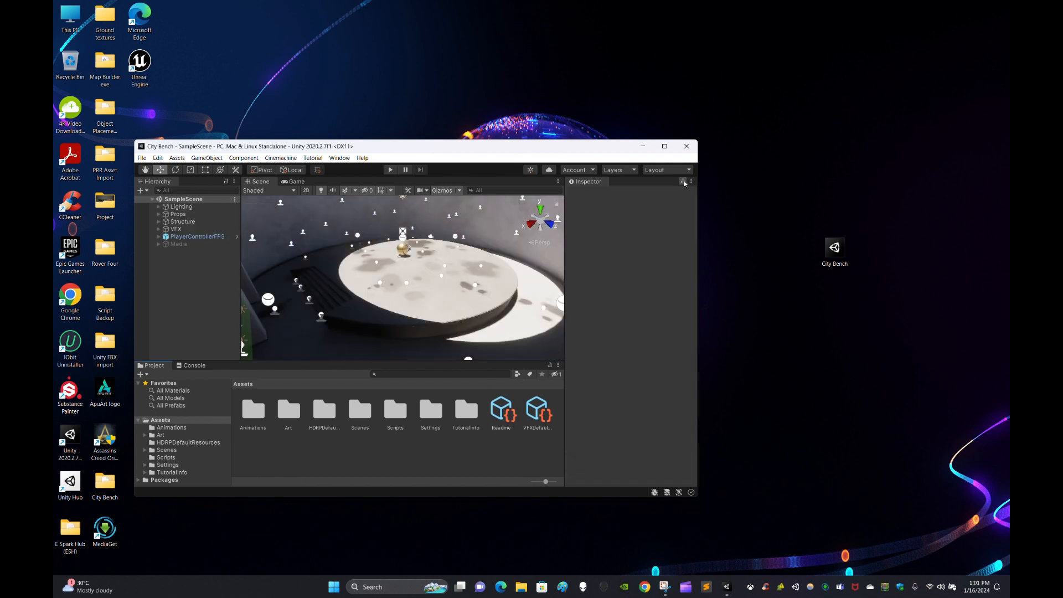
left_click(664, 146)
right_click_drag(567, 207, 566, 199)
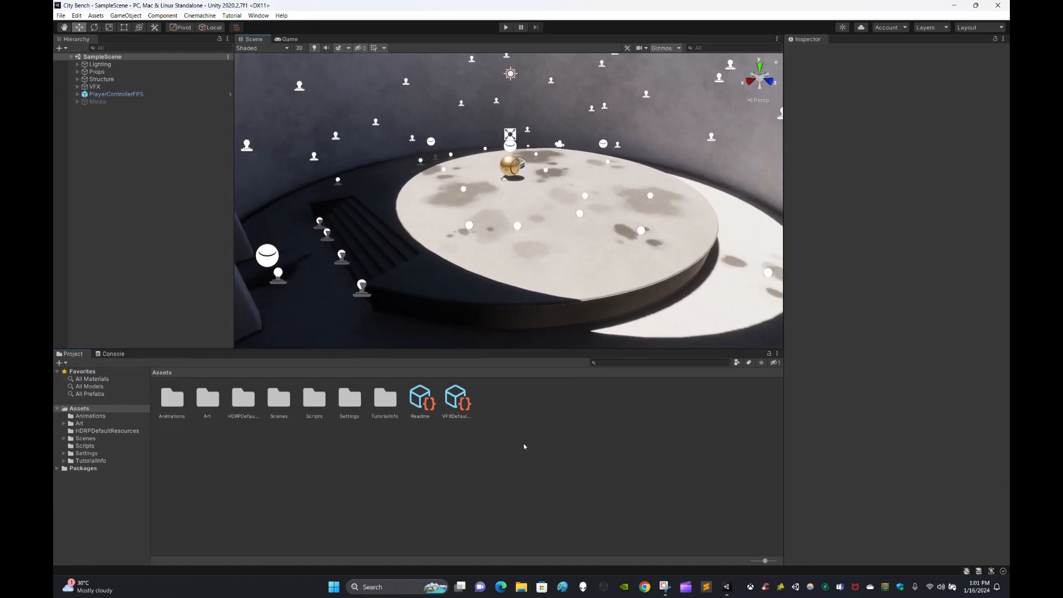
right_click_drag(569, 251, 533, 255)
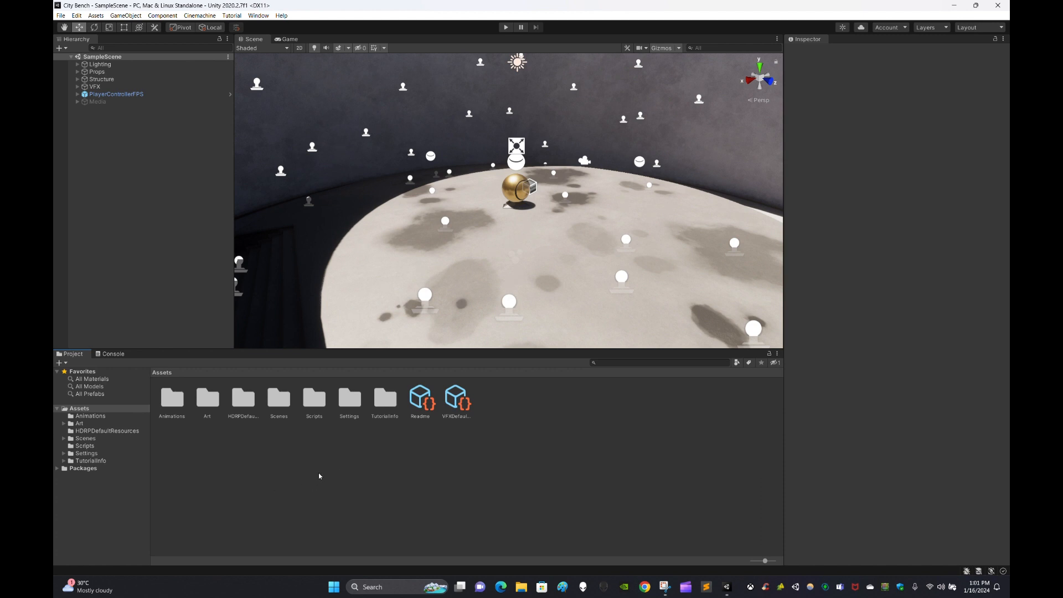
Browse into the Scenes folder and back to the Assets root.
double_click(279, 399)
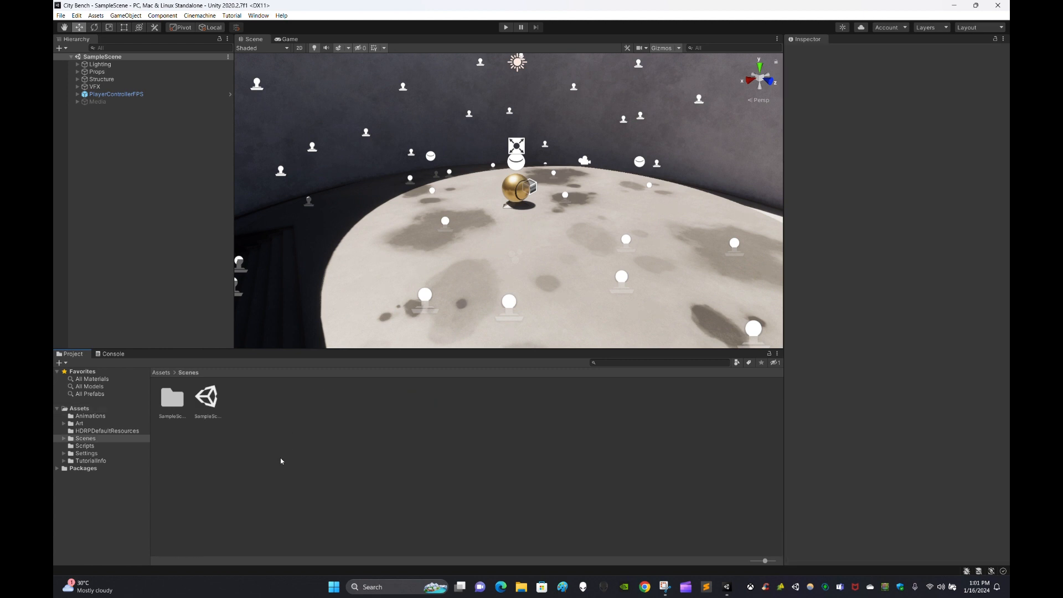
left_click(161, 372)
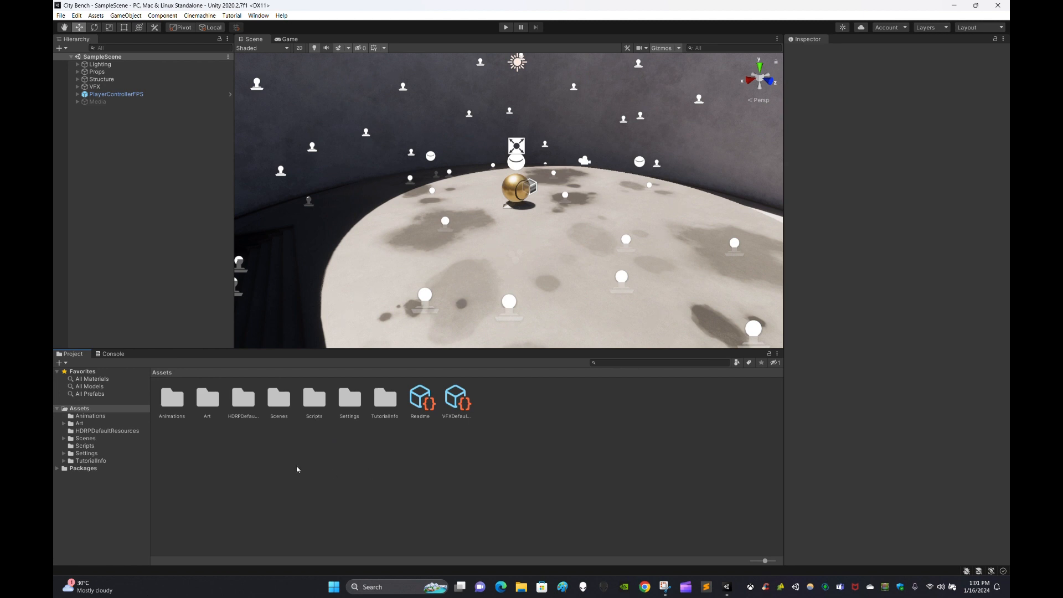
double_click(279, 398)
left_click(161, 373)
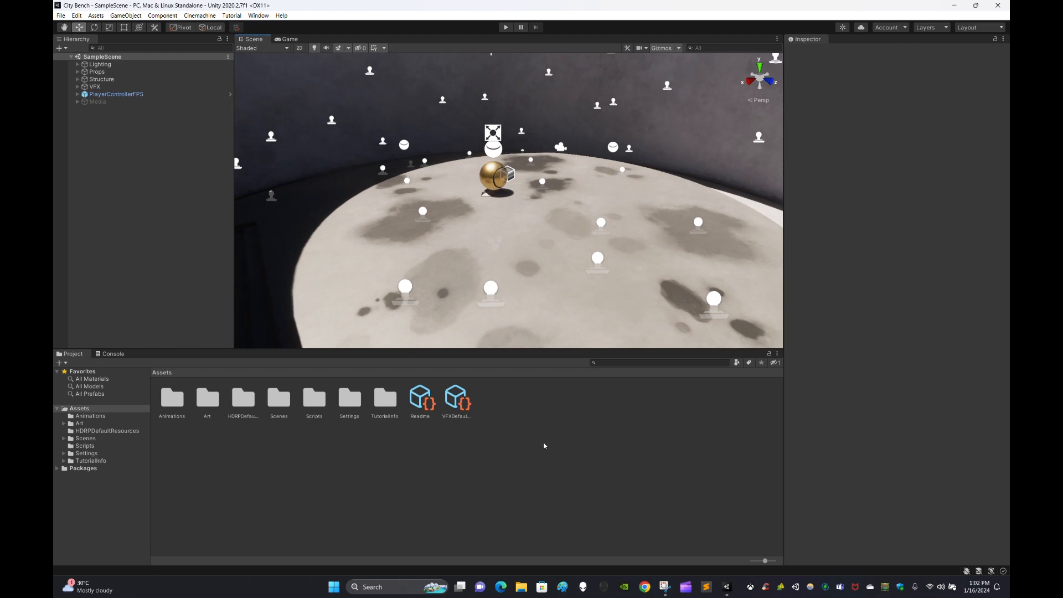
left_click_drag(577, 204, 577, 204, "alt")
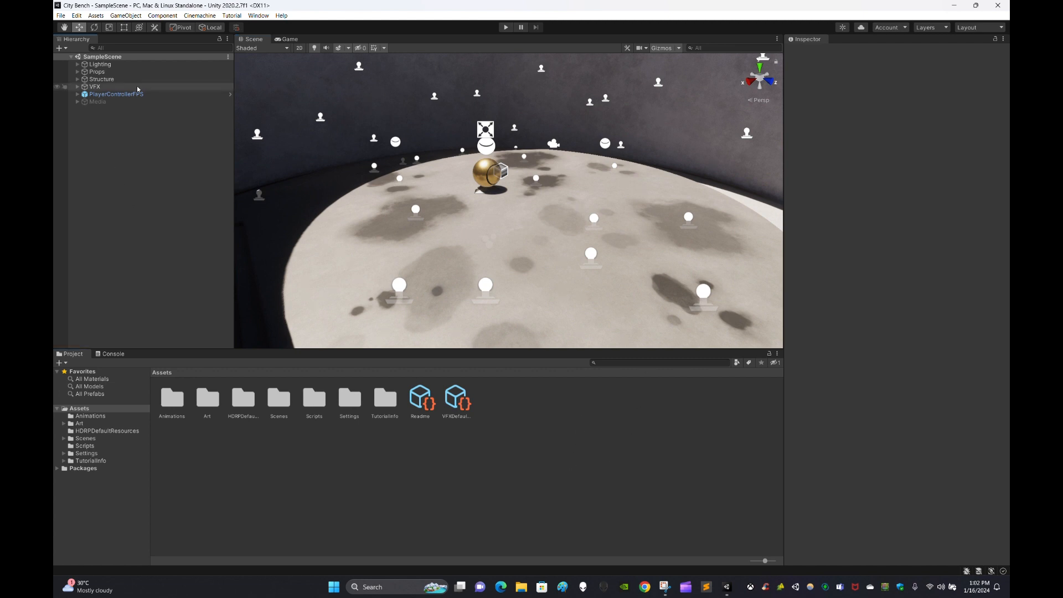
Open Assets > Import Package > Custom Package and enlarge the file browser.
left_click(96, 15)
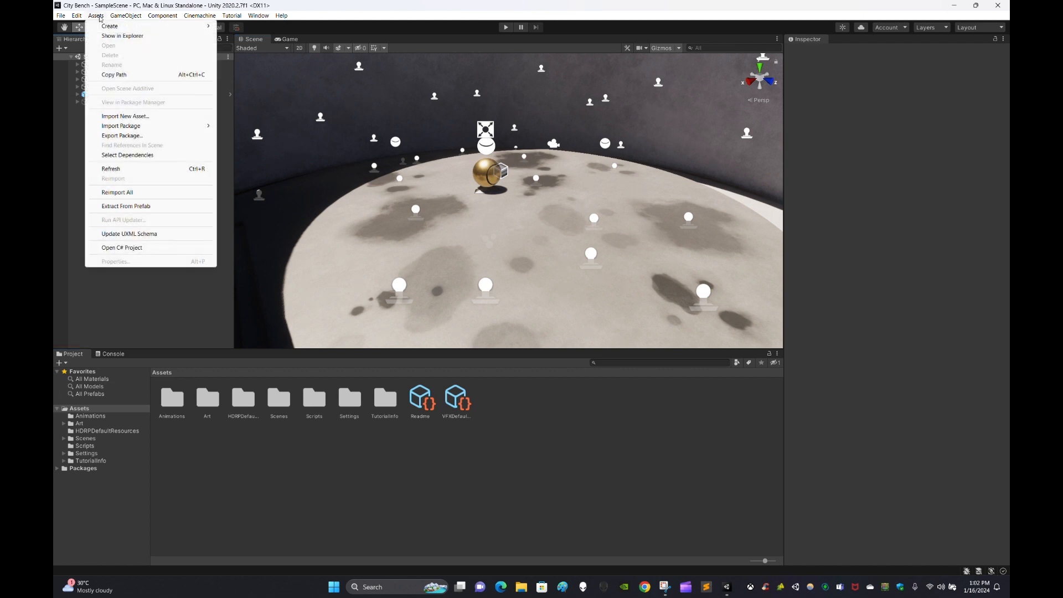
mouse_move(140, 131)
left_click(104, 3)
left_click(96, 16)
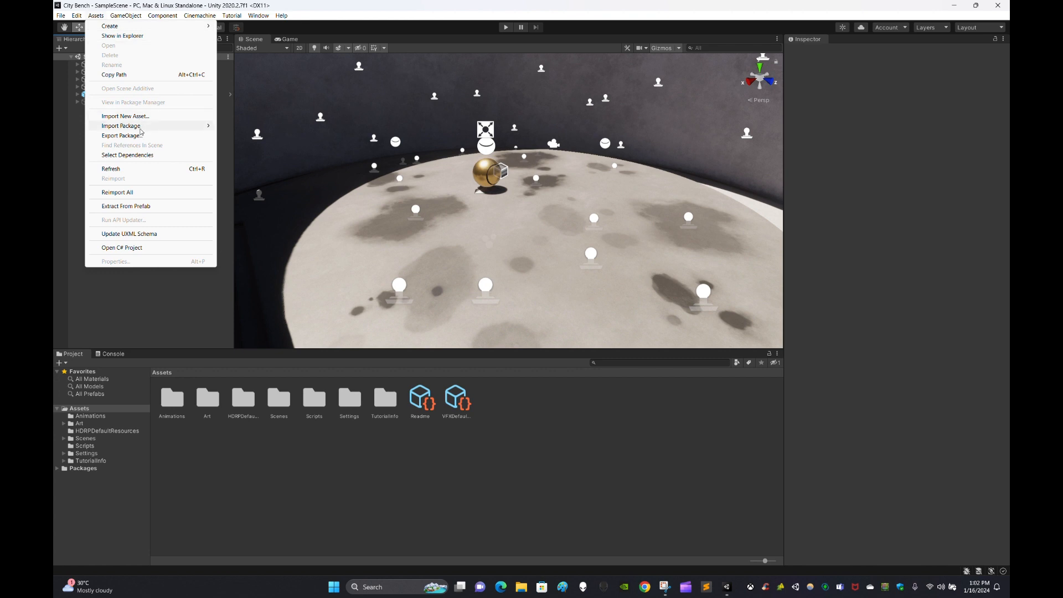
mouse_move(143, 132)
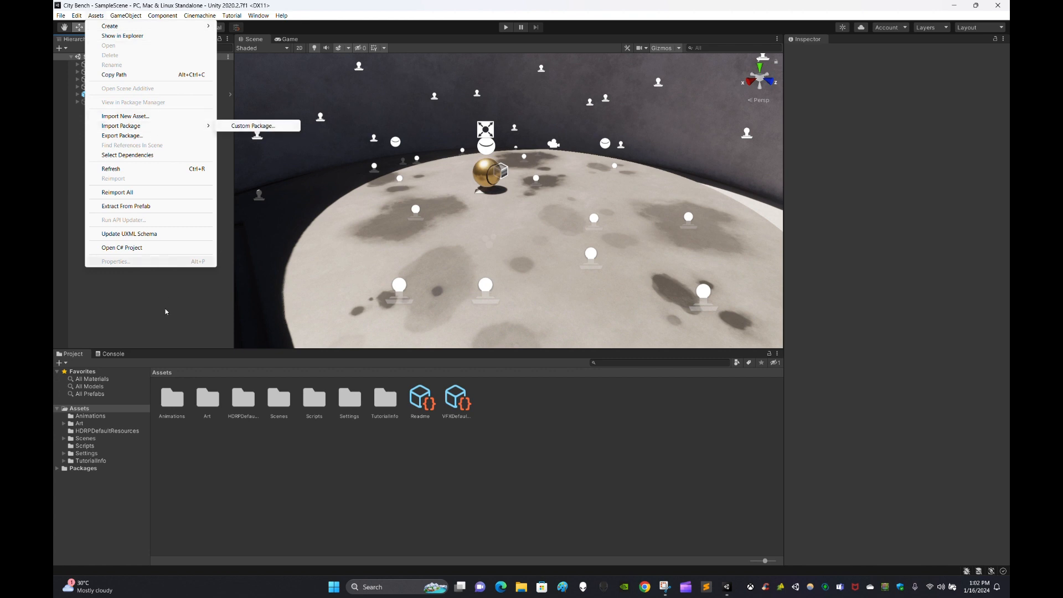
left_click(95, 15)
left_click(94, 16)
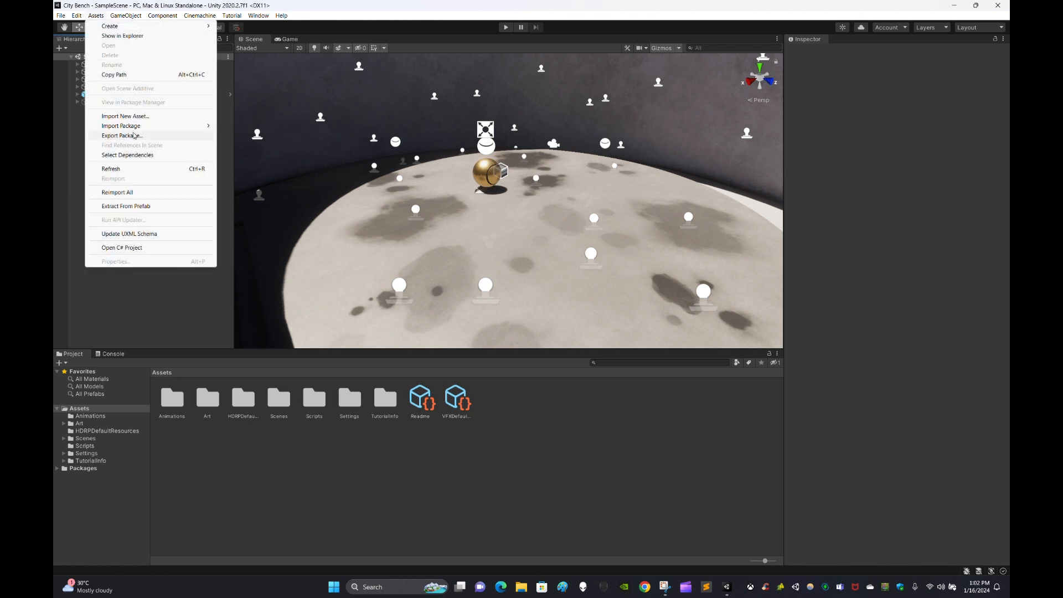
mouse_move(166, 126)
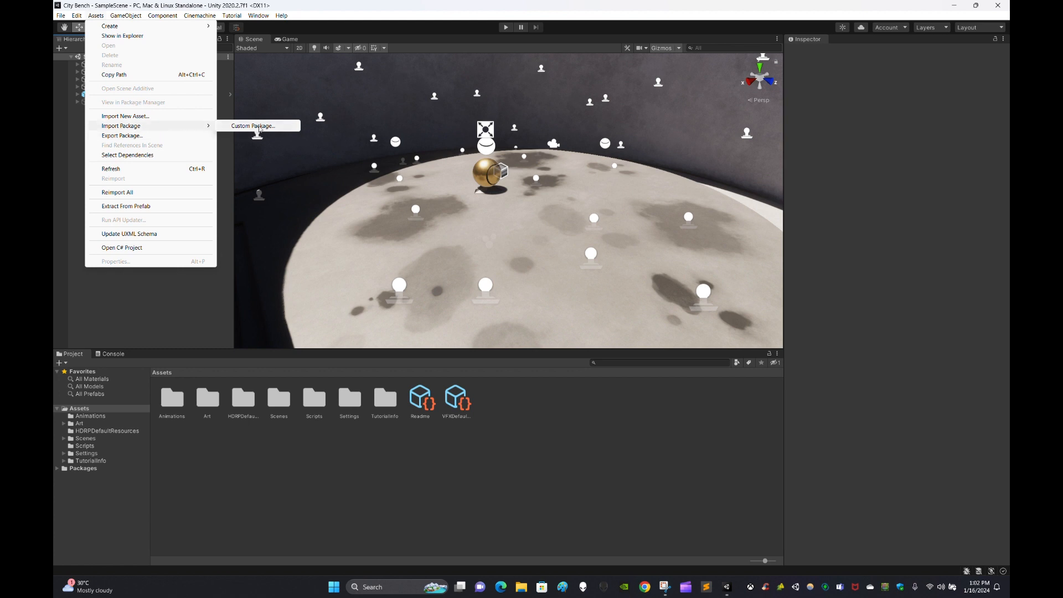
left_click(254, 127)
left_click_drag(446, 261, 567, 329)
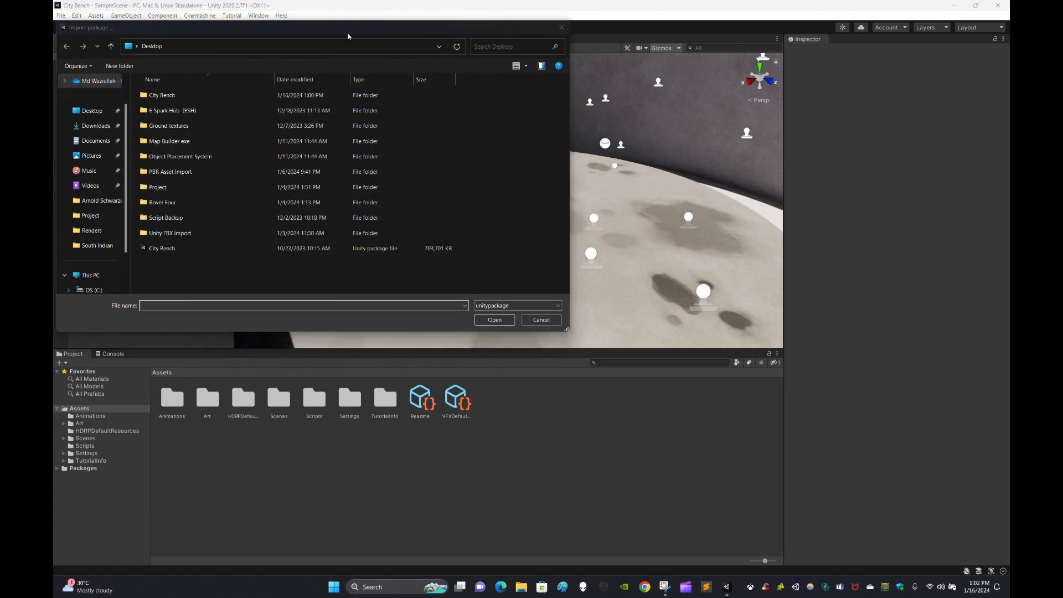
Select the City Bench .unitypackage on the Desktop and open it.
left_click_drag(342, 31, 548, 70)
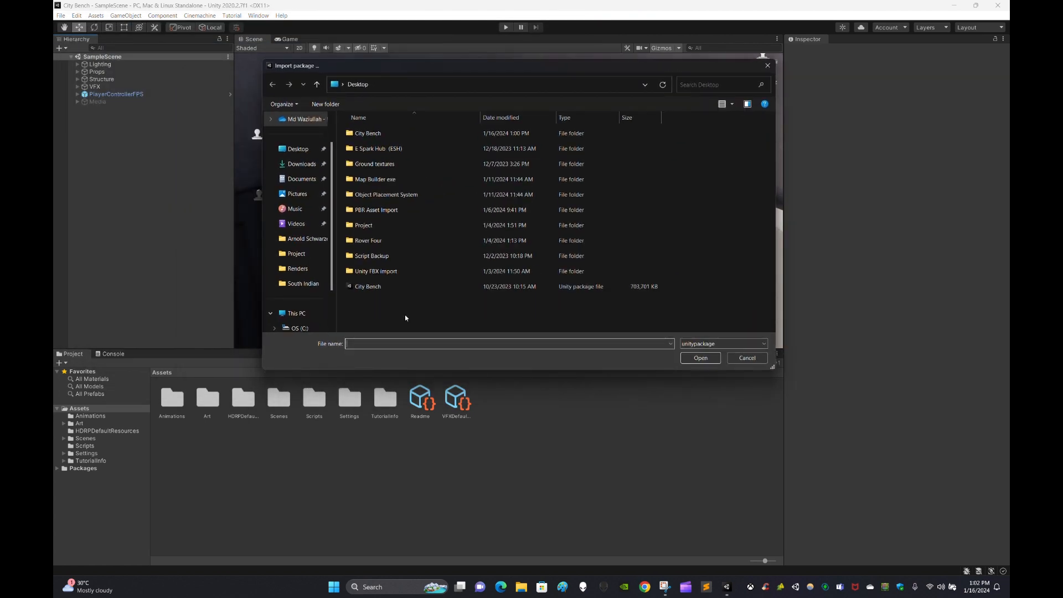
left_click(403, 287)
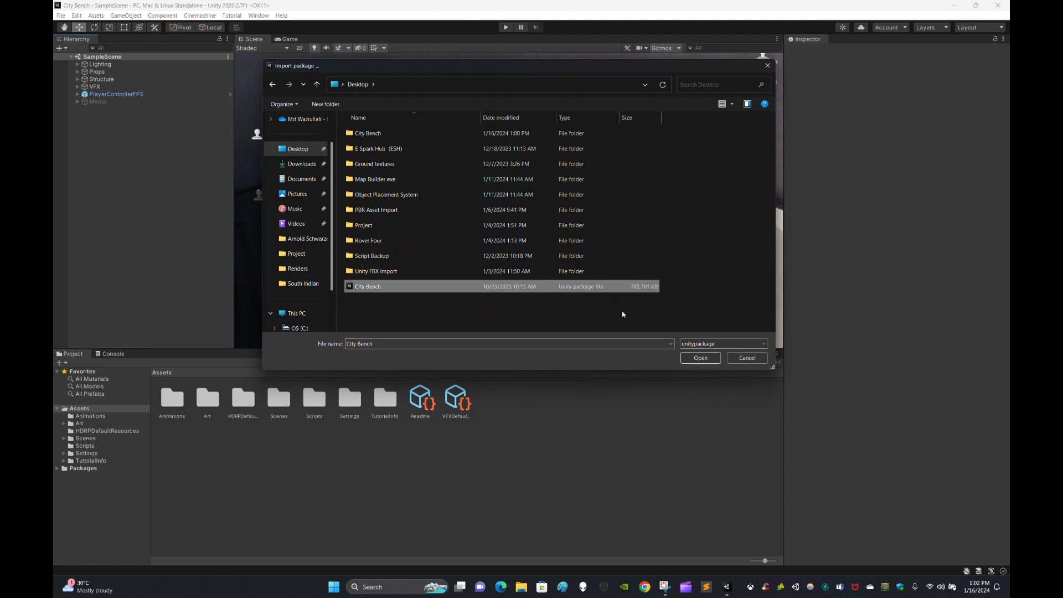
left_click(711, 358)
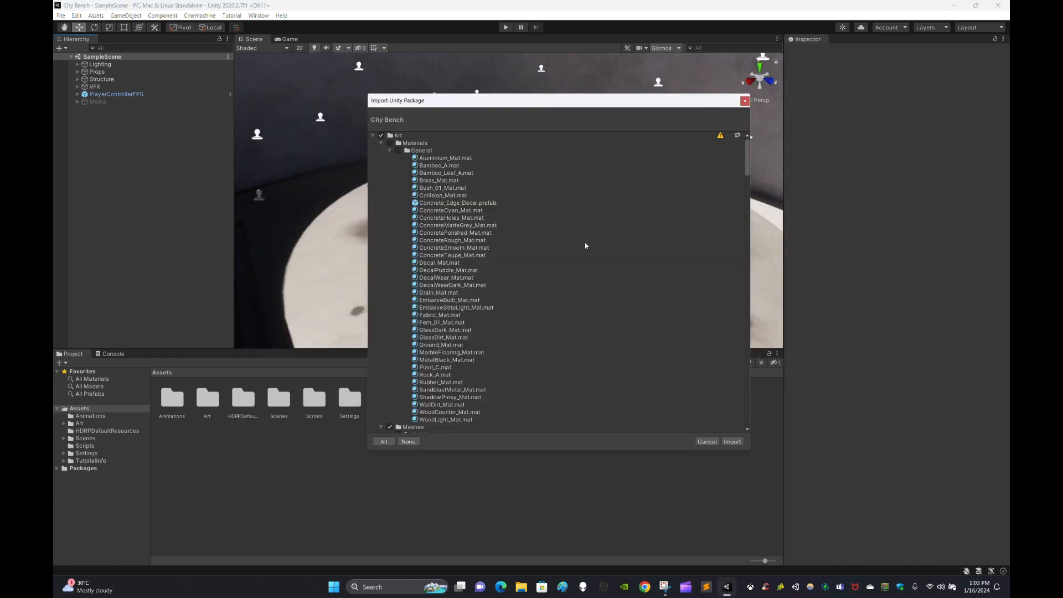
Scroll through the full City Bench package contents and import every checked item.
left_click_drag(454, 101, 431, 90)
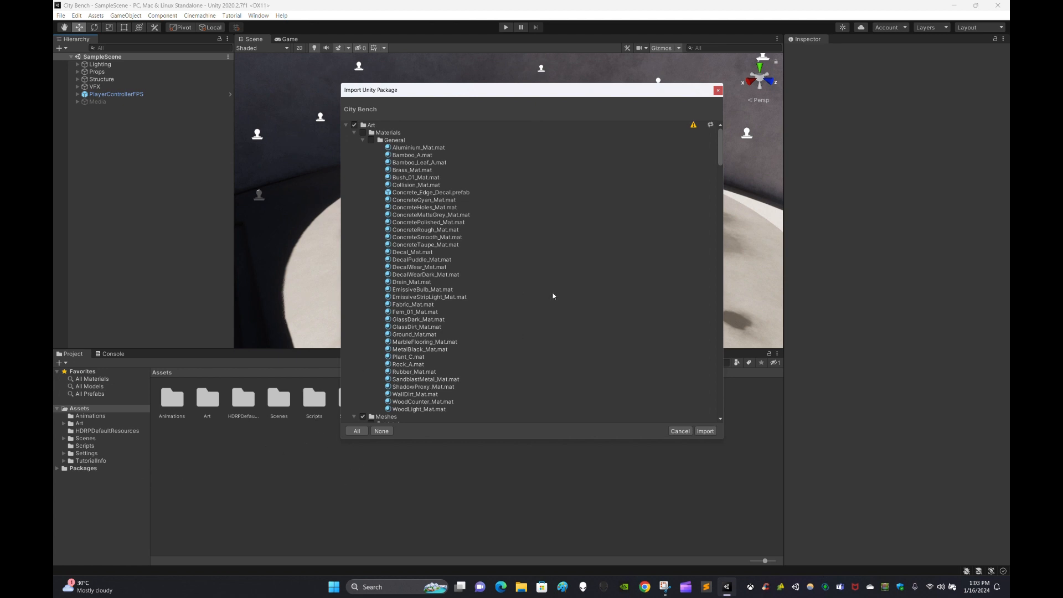
scroll(553, 296, "down", 5)
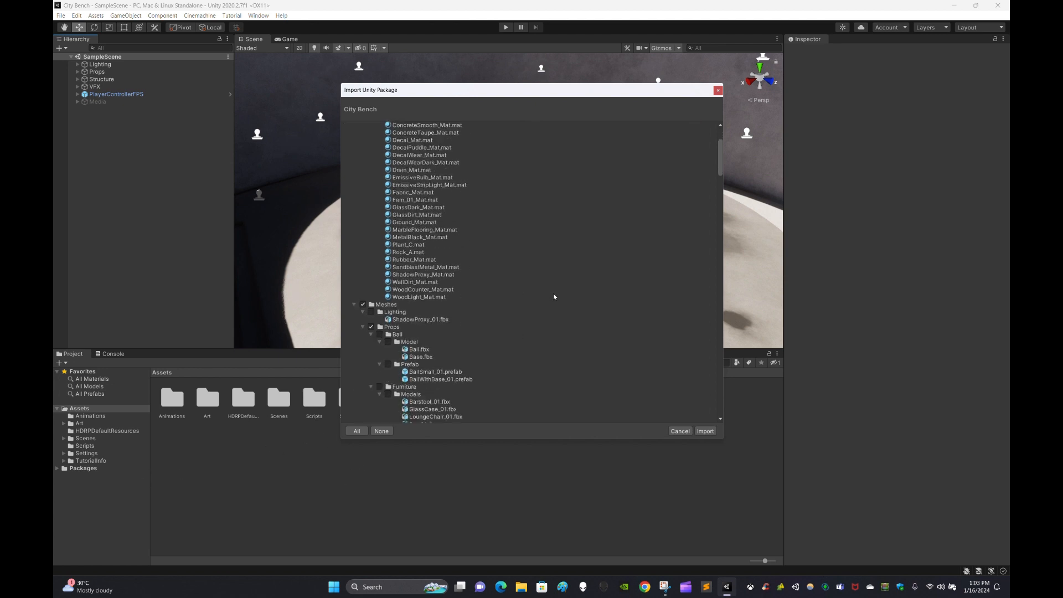
scroll(544, 299, "down", 4)
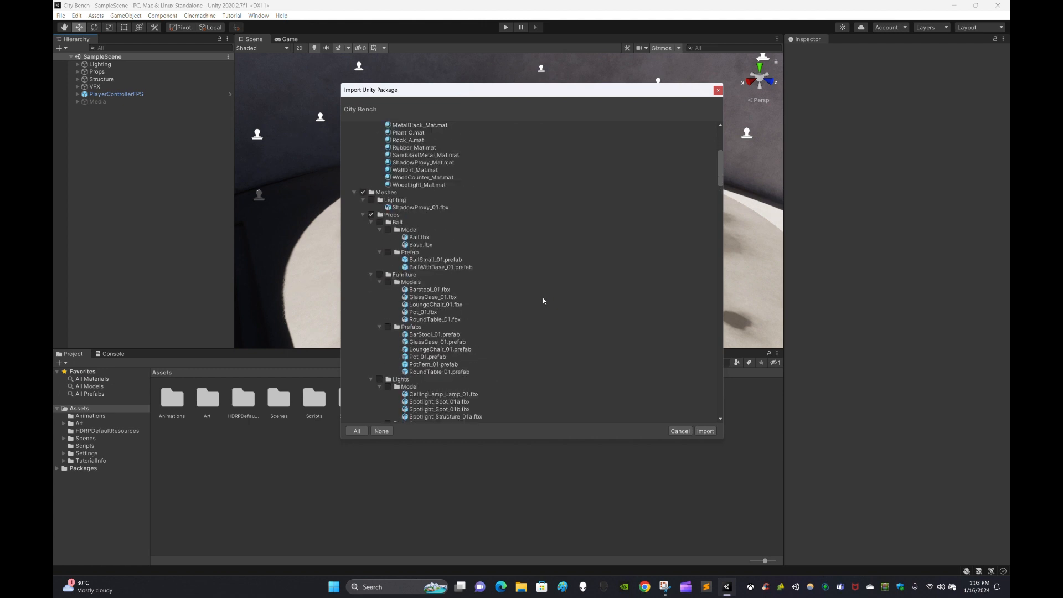
scroll(522, 274, "down", 20)
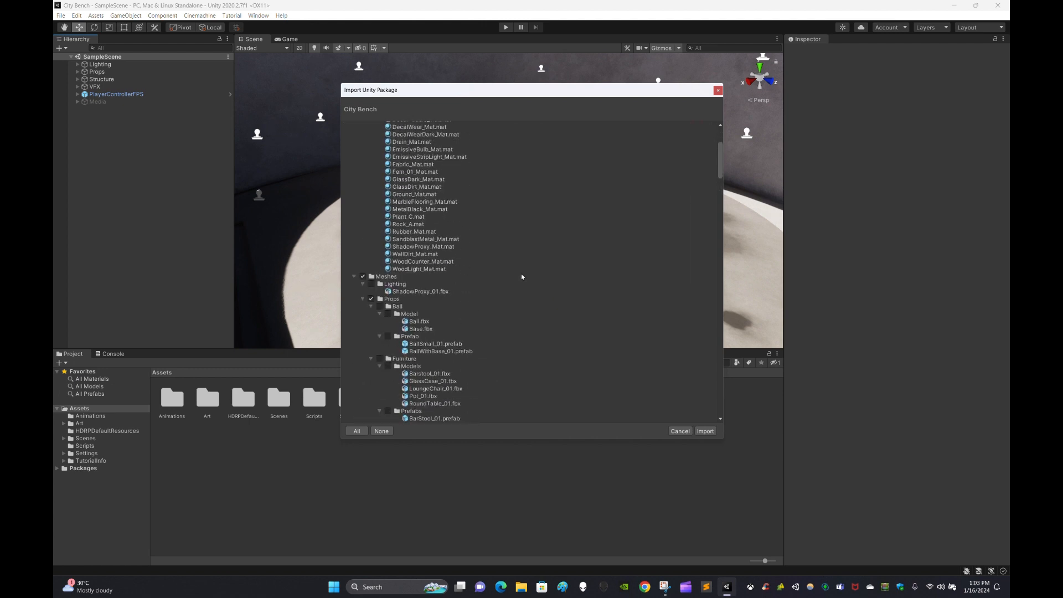
scroll(521, 283, "down", 20)
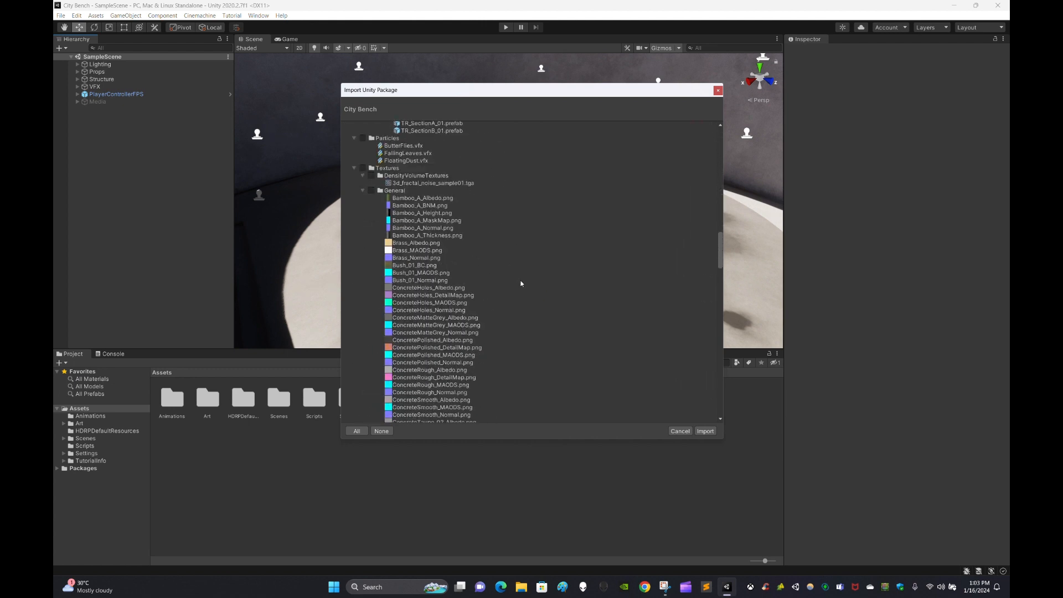
scroll(535, 278, "down", 3)
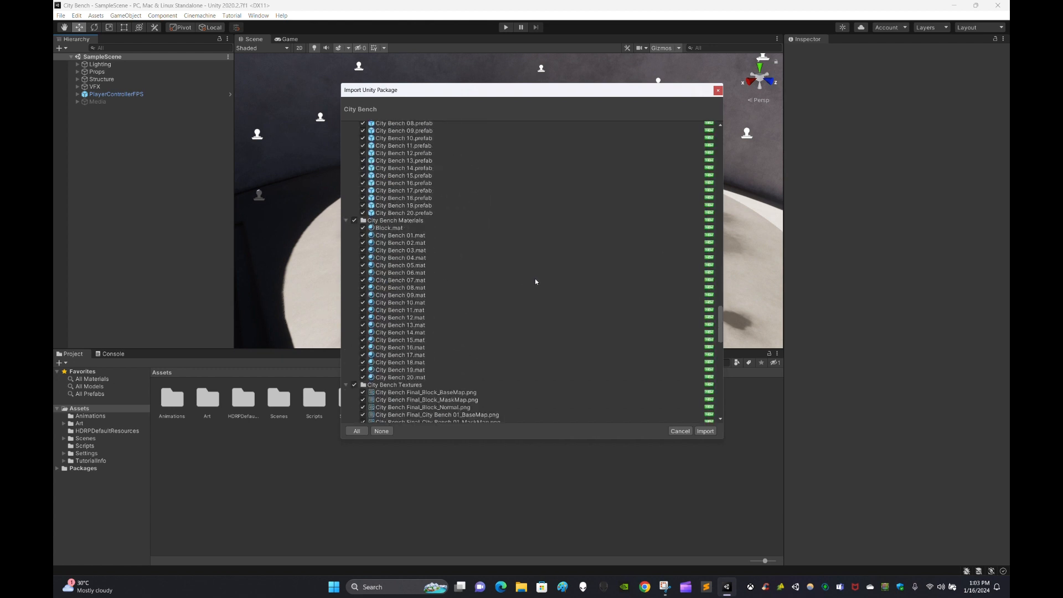
scroll(666, 212, "up", 15)
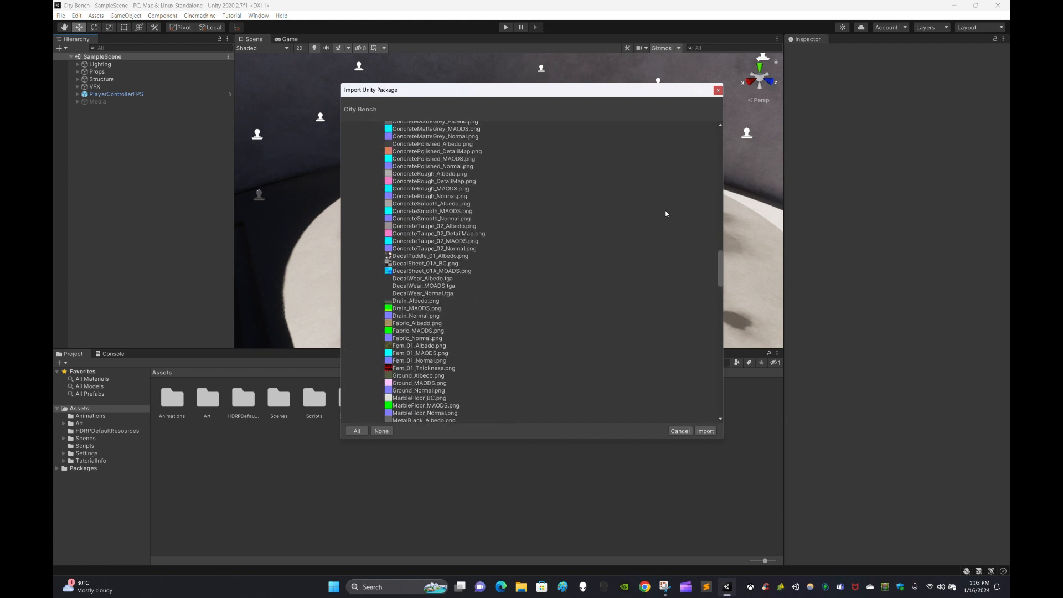
scroll(689, 249, "down", 10)
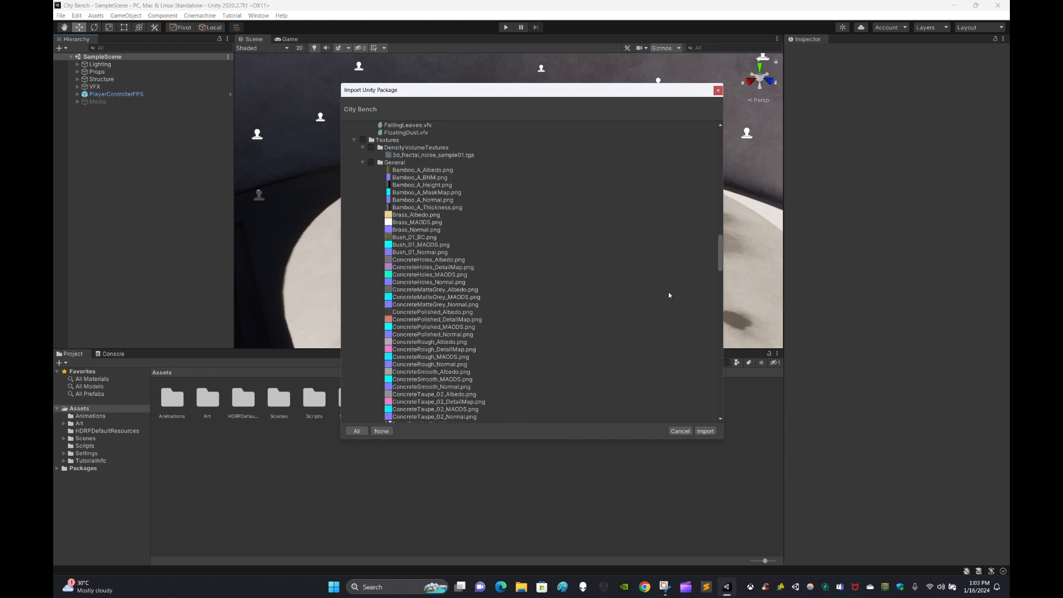
scroll(629, 305, "down", 20)
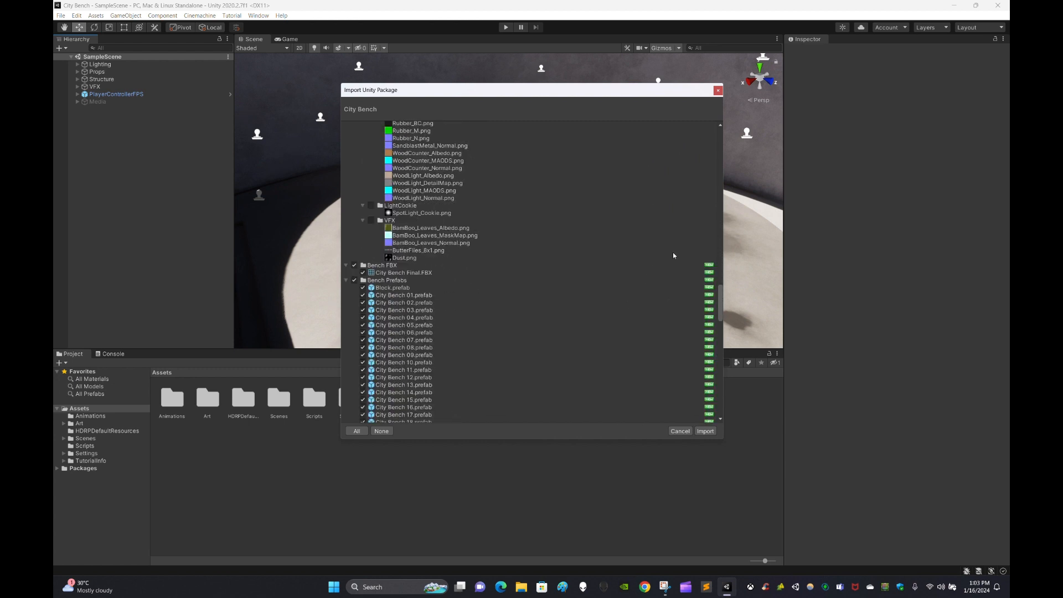
scroll(393, 286, "down", 3)
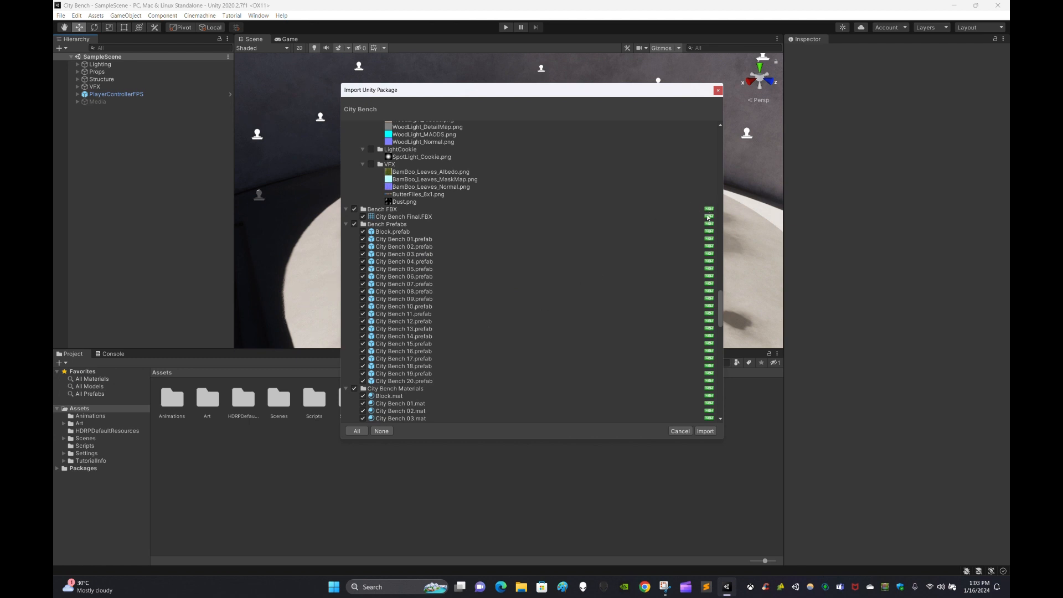
scroll(692, 310, "down", 15)
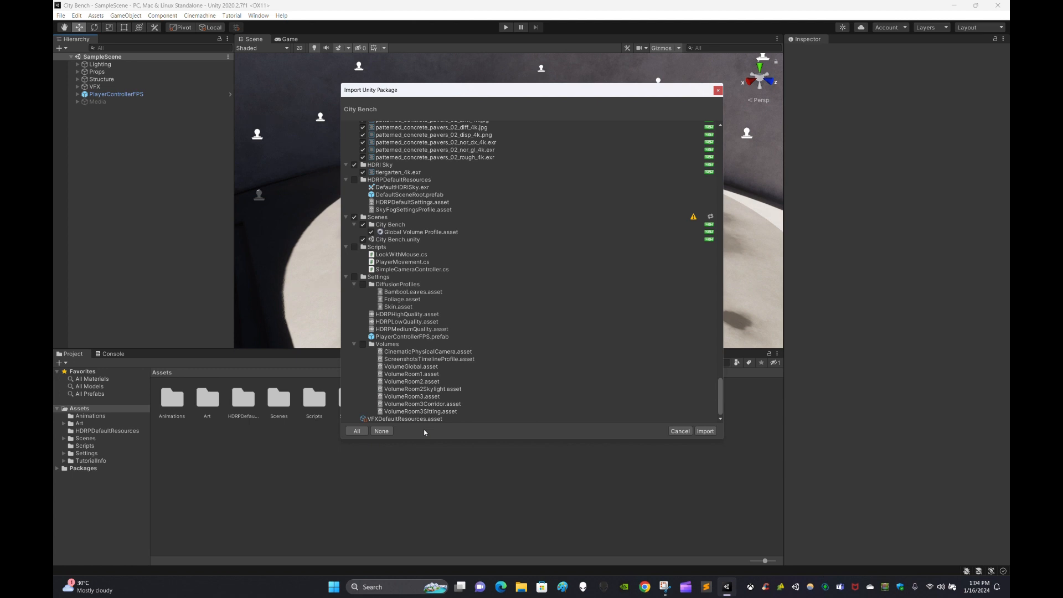
scroll(547, 337, "up", 10)
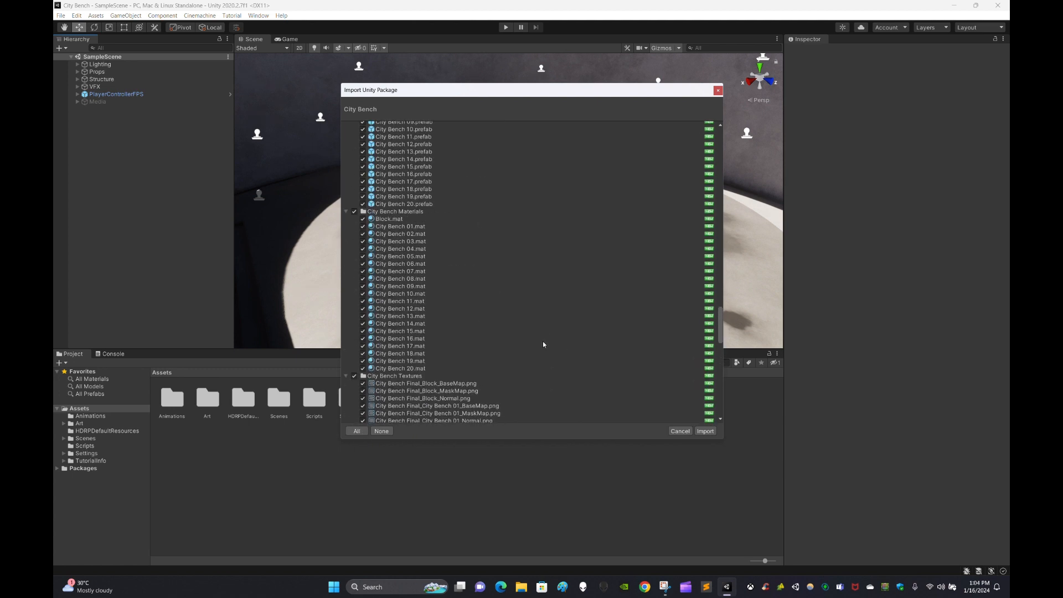
scroll(543, 344, "down", 10)
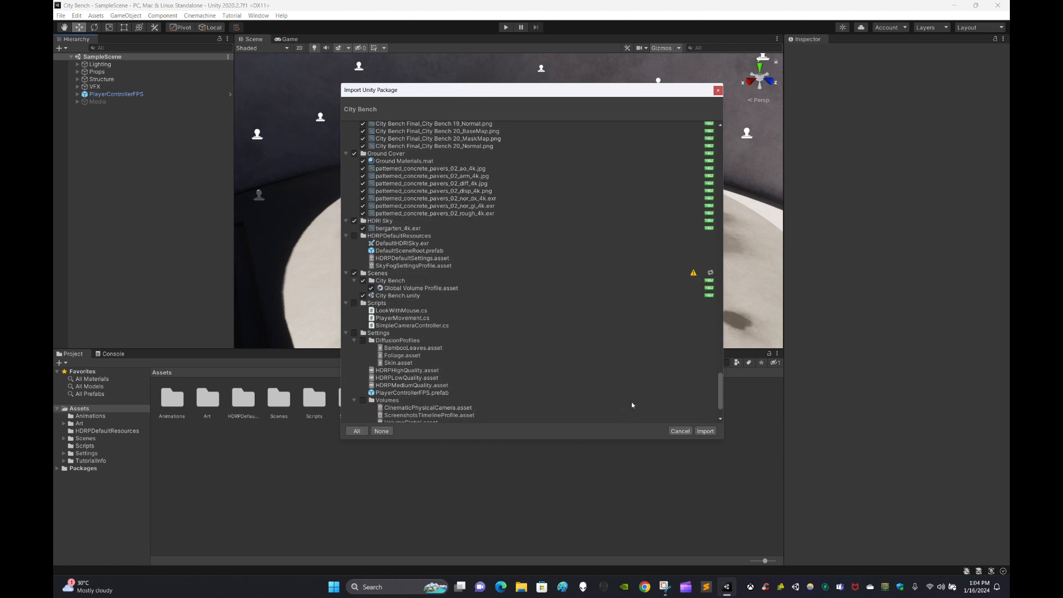
left_click(711, 433)
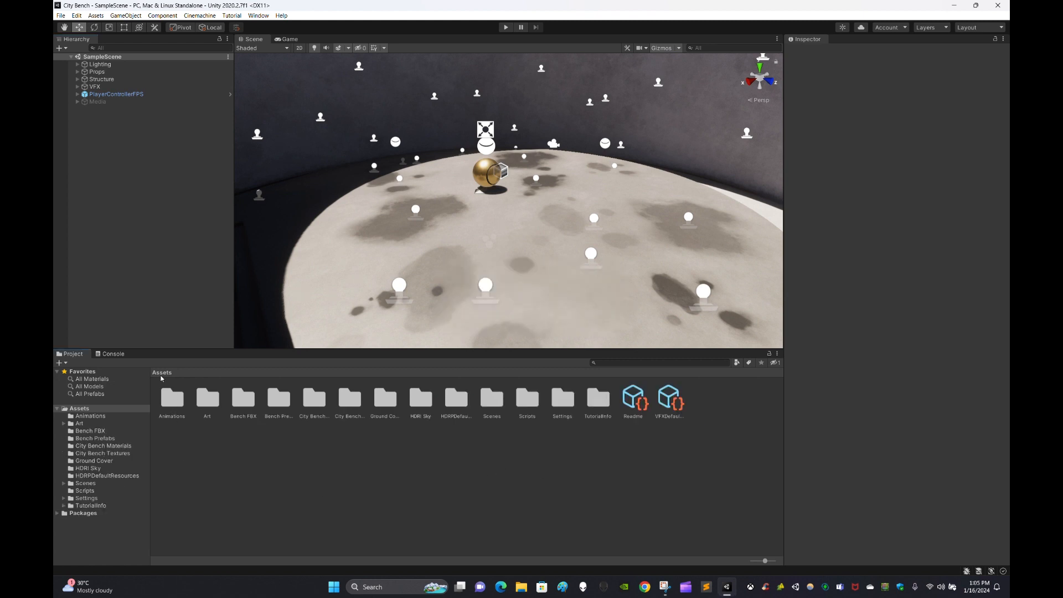
Step through the new asset folders, selecting Bench Prefabs and City Bench Textures.
key("Right")
key("Right")
key("Right")
key("Right")
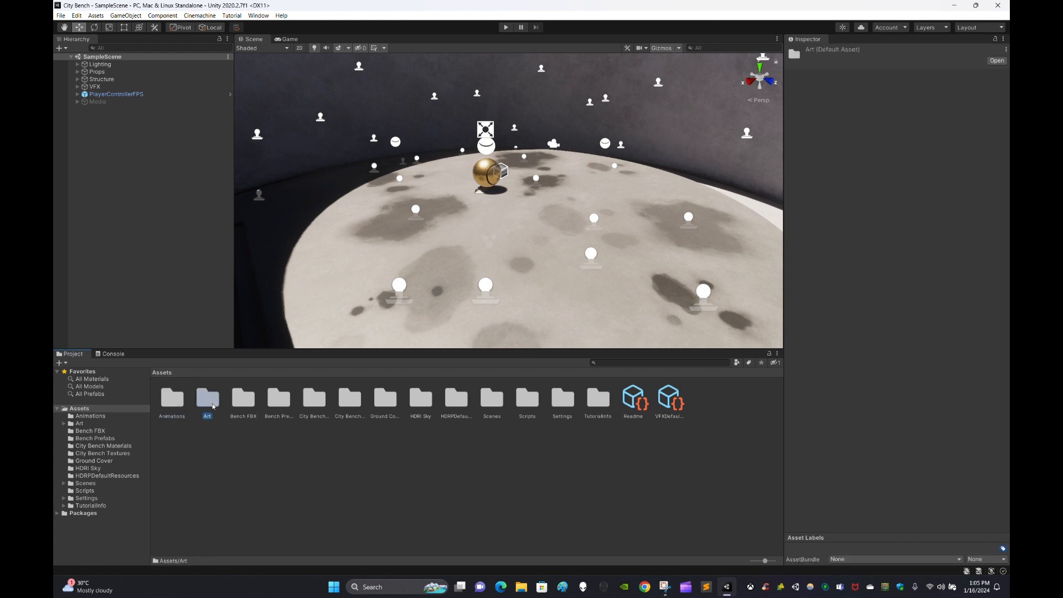
key("Right")
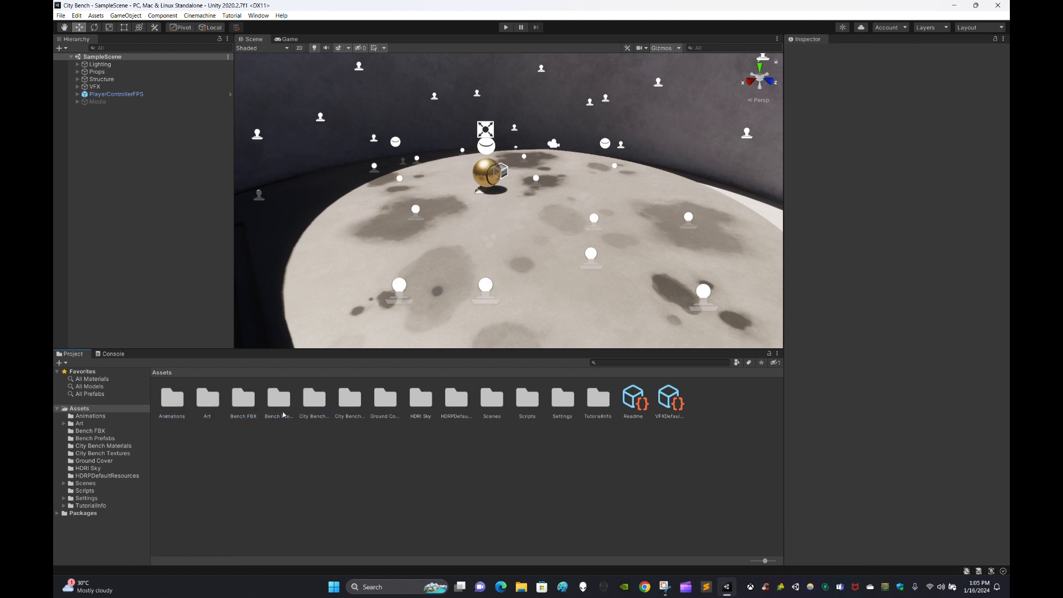
left_click(283, 409)
left_click(310, 401)
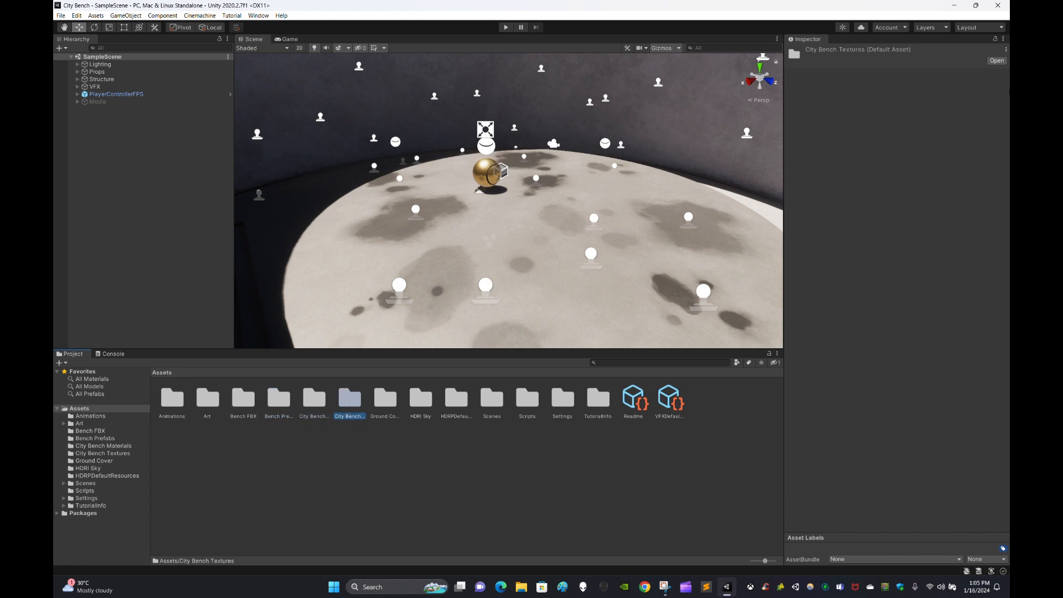
left_click(356, 475)
Look inside Bench FBX and Bench Prefabs, inspecting the City Bench 09 prefab.
double_click(248, 397)
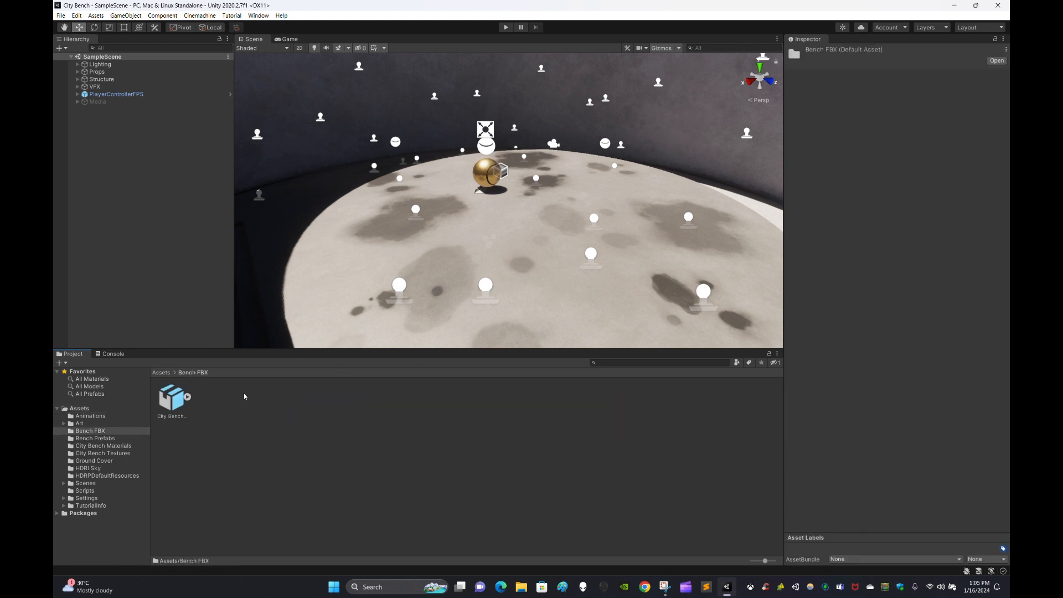
left_click(161, 373)
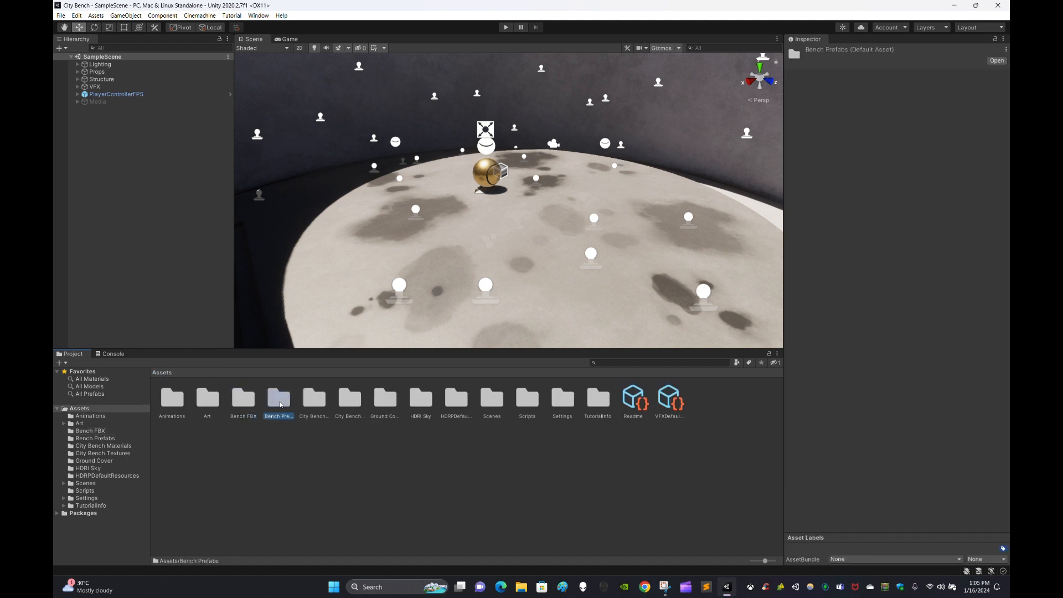
double_click(278, 398)
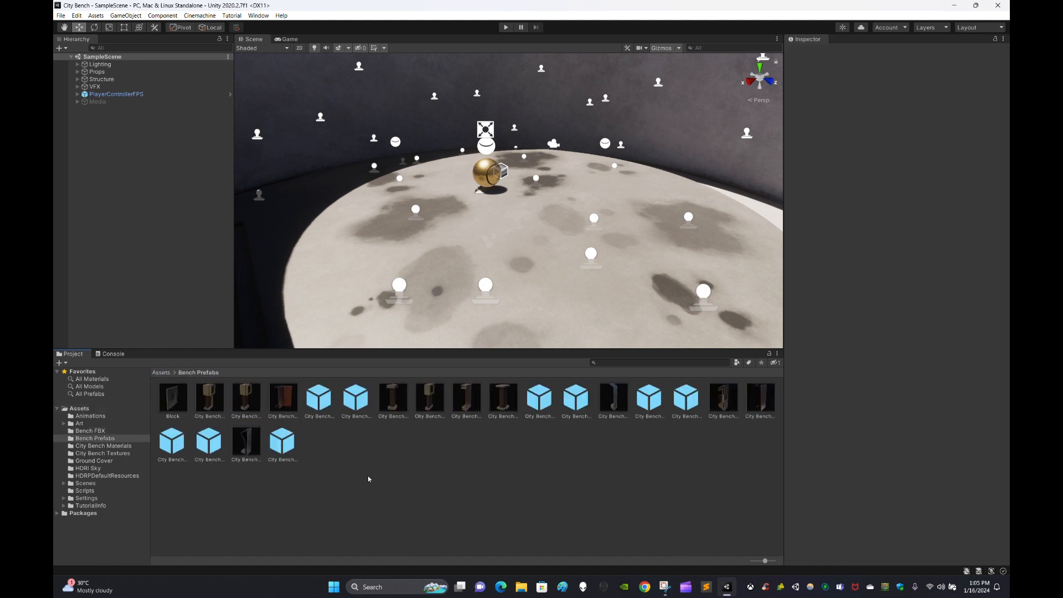
left_click(446, 412)
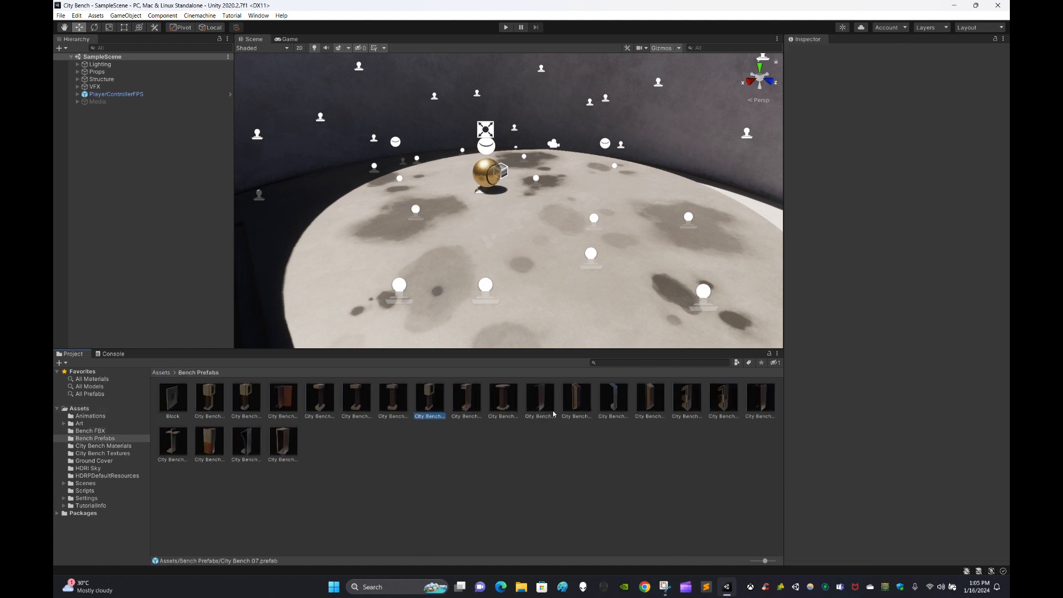
left_click(503, 398)
left_click(665, 480)
left_click(161, 373)
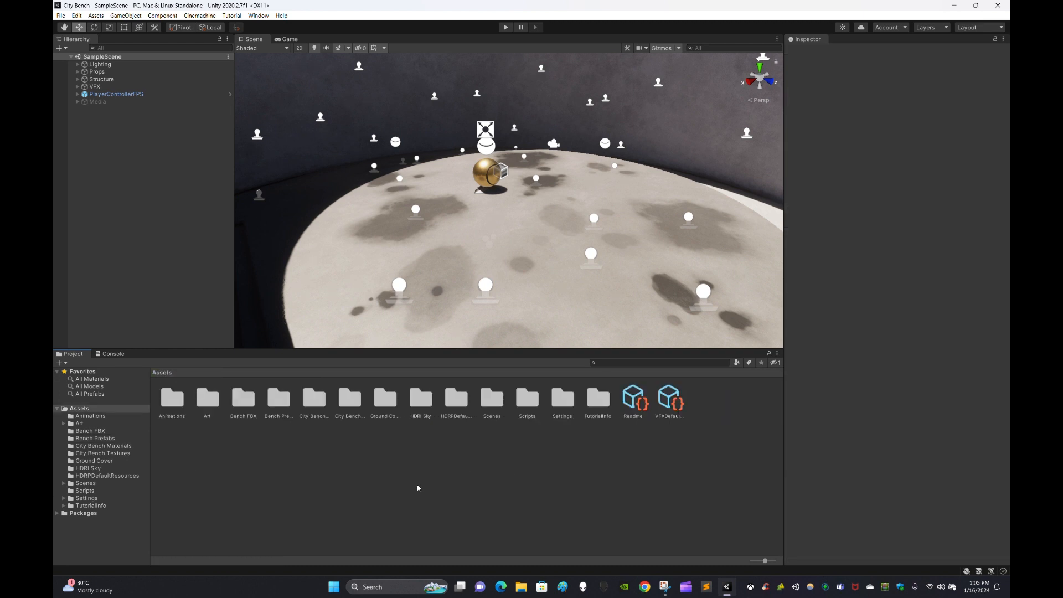
Look inside City Bench Textures, then select the Ground Cover folder.
double_click(342, 412)
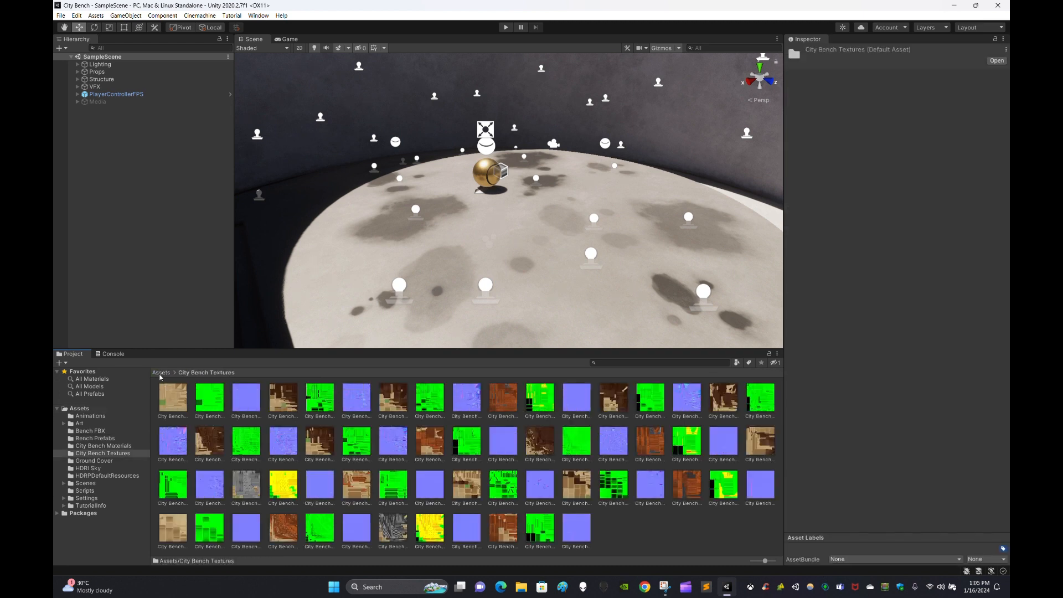
left_click(162, 373)
left_click(387, 407)
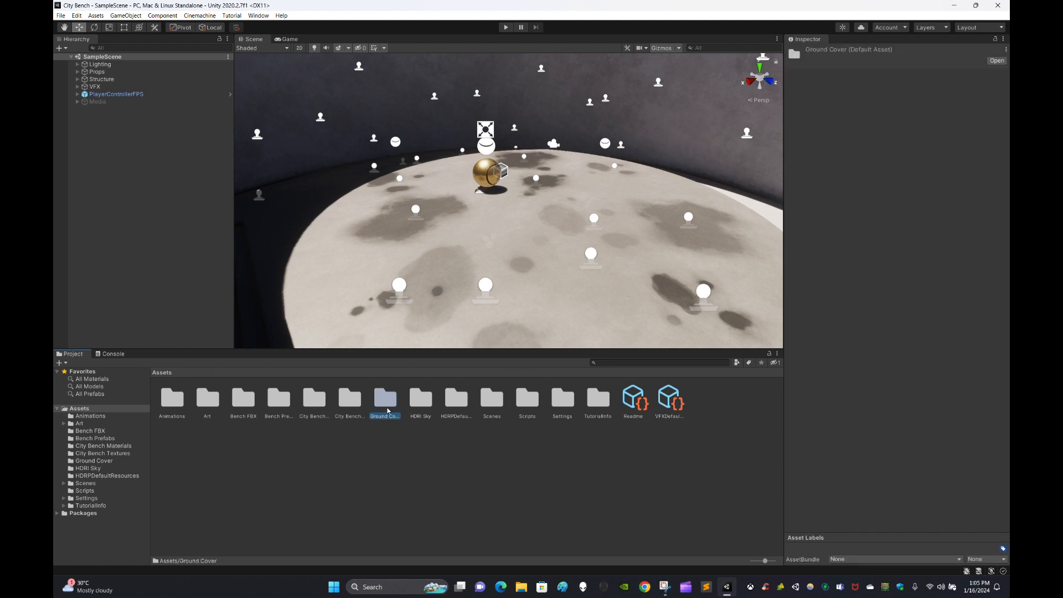
left_click(392, 456)
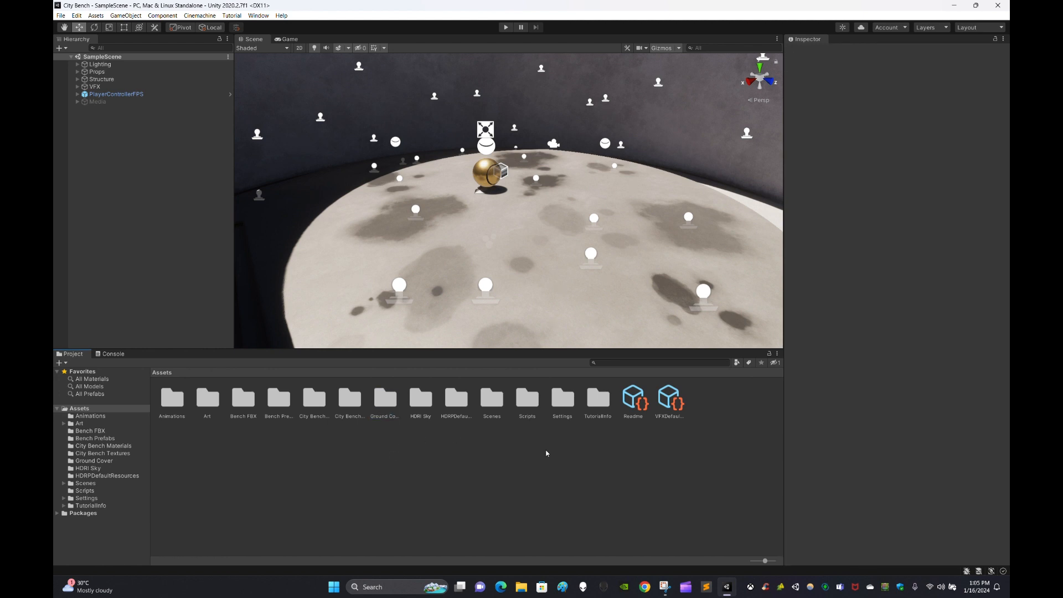
Open the Scenes folder and load the City Bench demo scene.
double_click(492, 400)
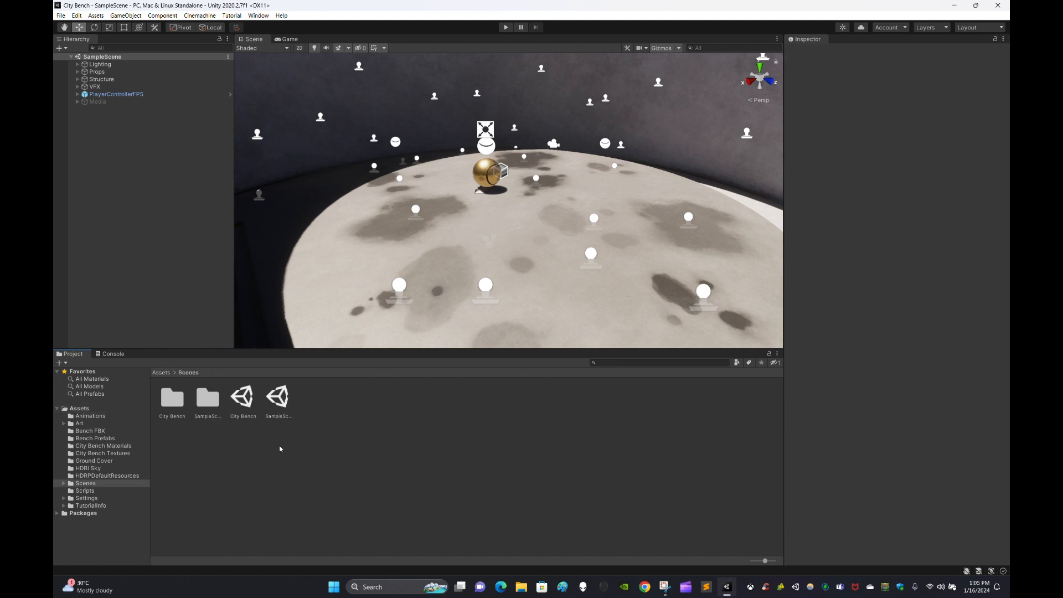
left_click(281, 397)
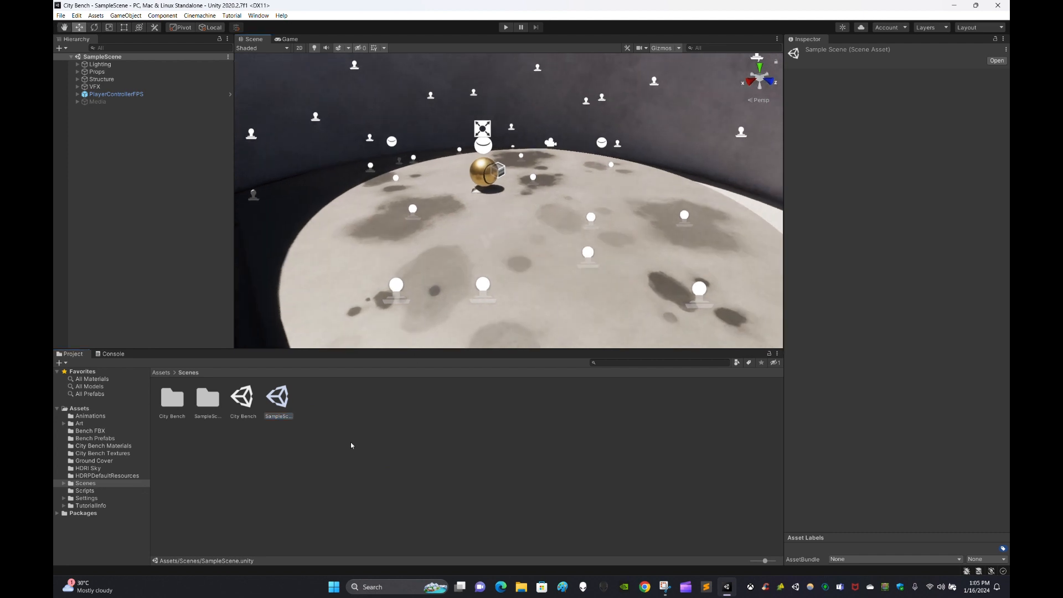
left_click(341, 465)
double_click(247, 400)
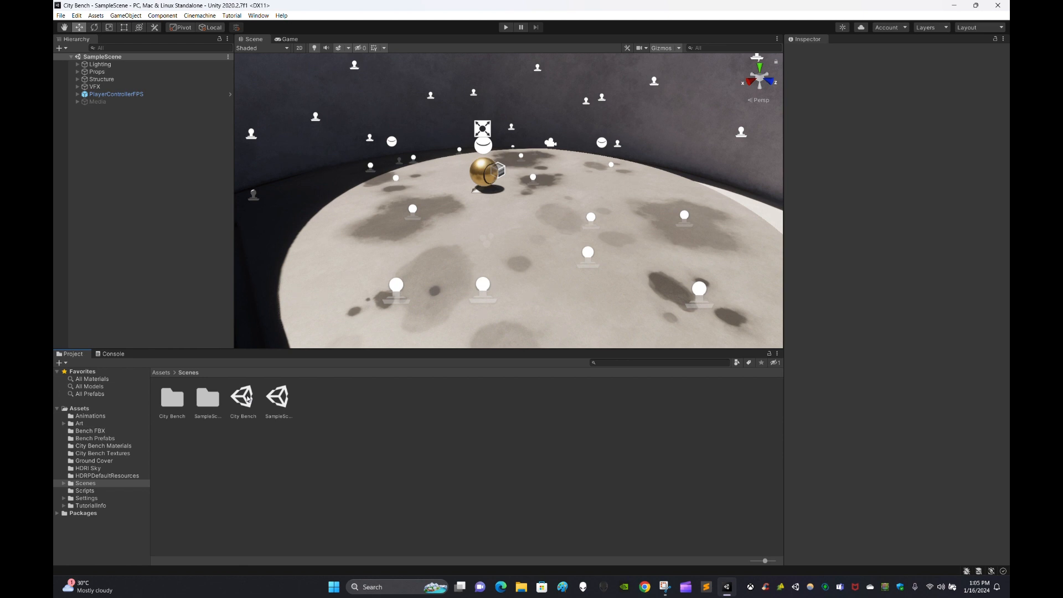
double_click(245, 399)
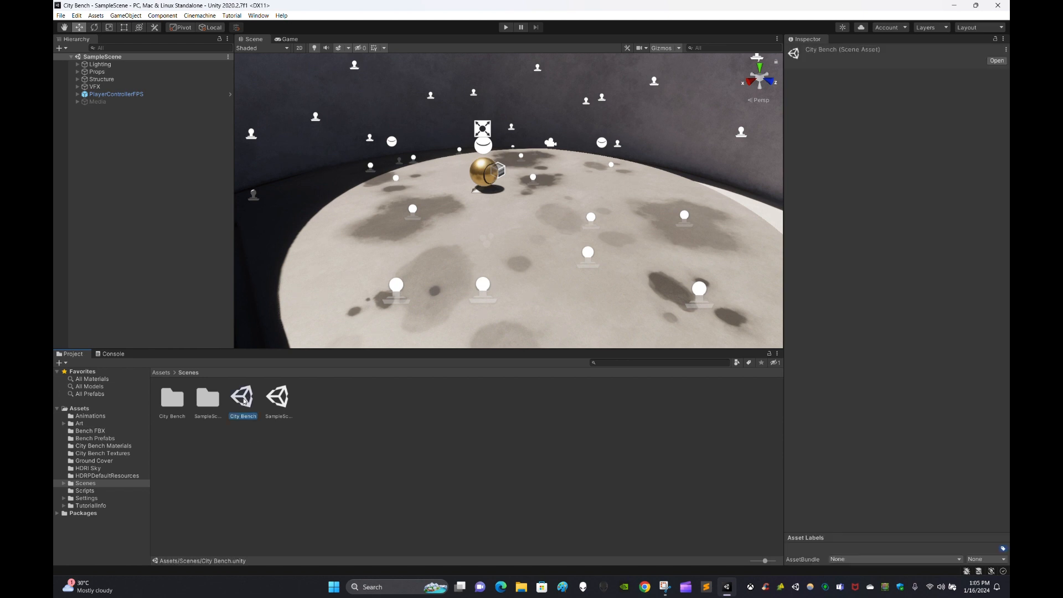
Orbit around the bench plaza, maximizing the Scene view for a closer look.
left_click(418, 489)
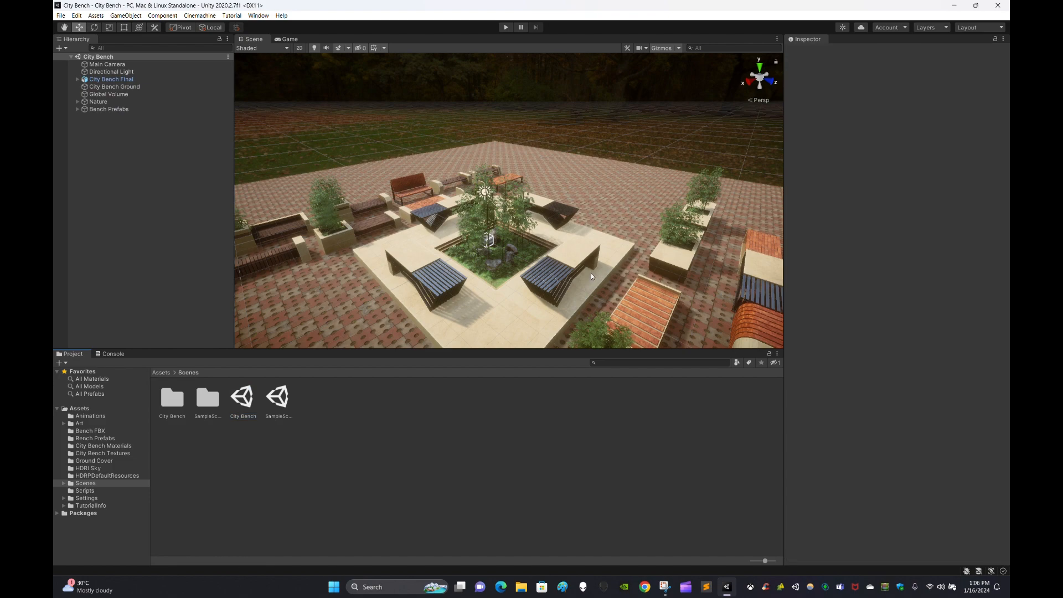
scroll(590, 273, "up", 3)
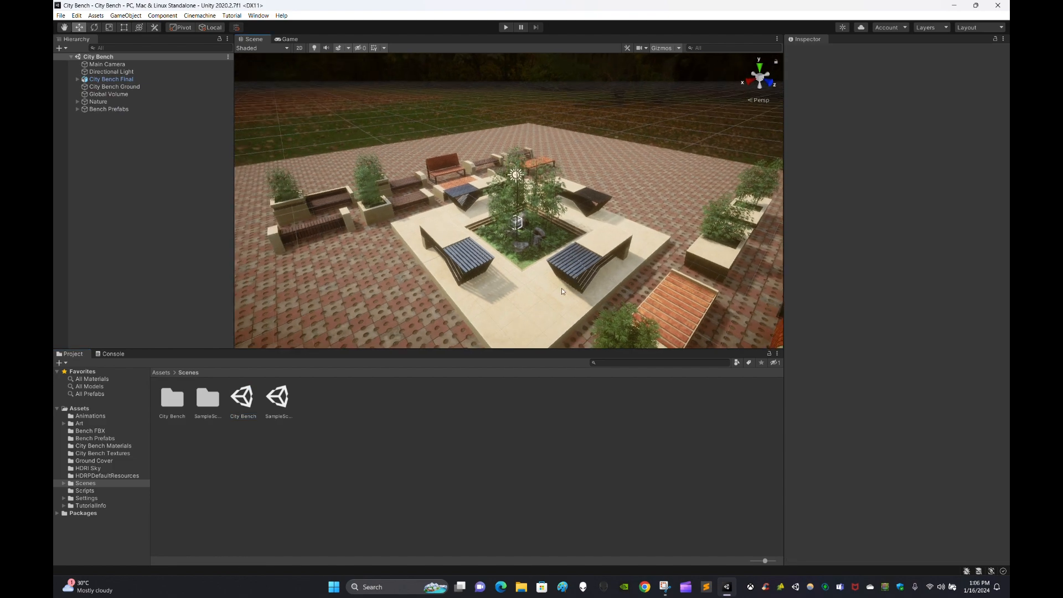
left_click_drag(562, 287, 645, 307, "alt")
left_click(777, 38)
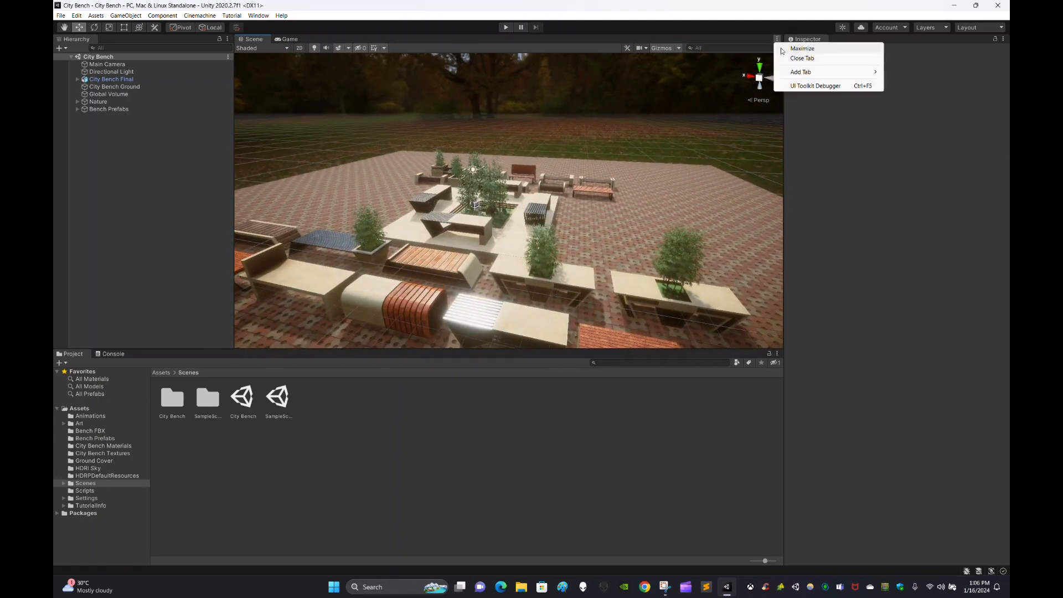
left_click(800, 45)
mouse_move(720, 266)
left_mouse_down("alt")
mouse_move(660, 262)
mouse_move(767, 280)
mouse_move(720, 251)
left_mouse_up("alt")
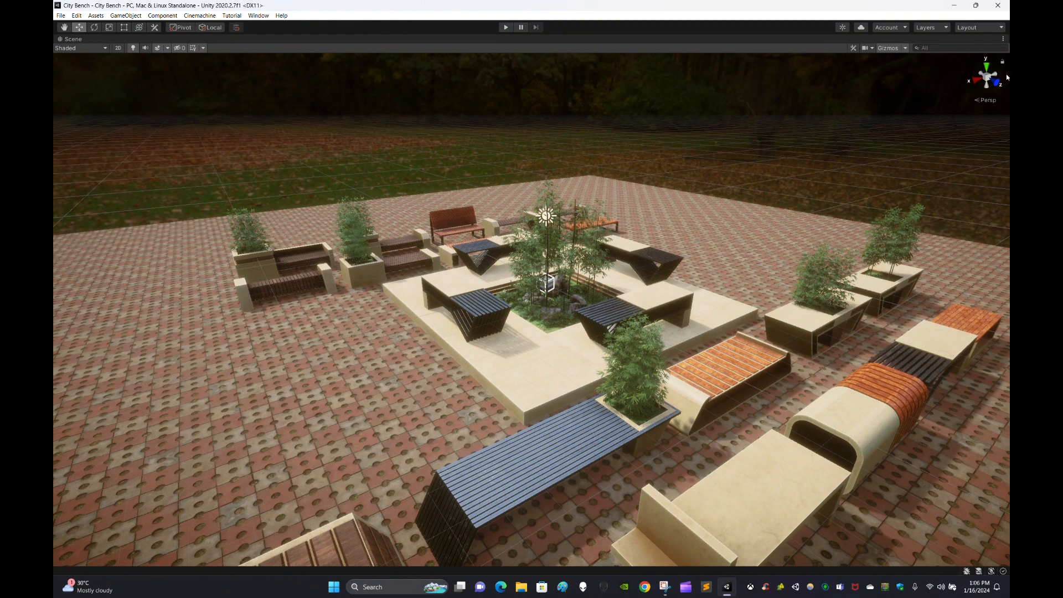
Restore the normal layout, pull back over the whole plaza, and return to Assets.
left_click(1003, 39)
left_click(928, 48)
left_click_drag(498, 288, 471, 280, "alt")
left_click(161, 375)
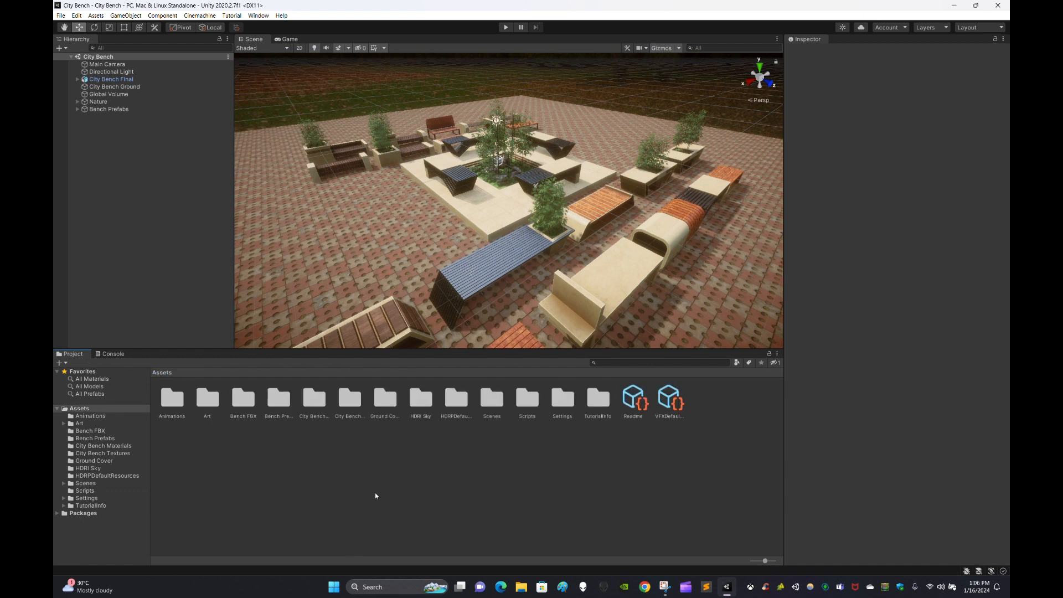
left_click(312, 404)
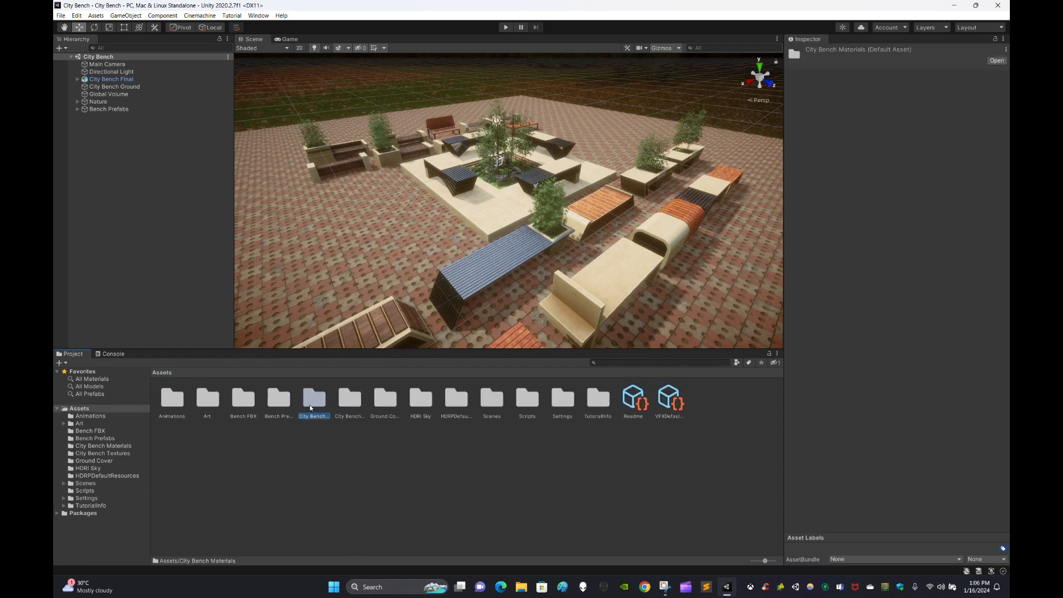
double_click(314, 406)
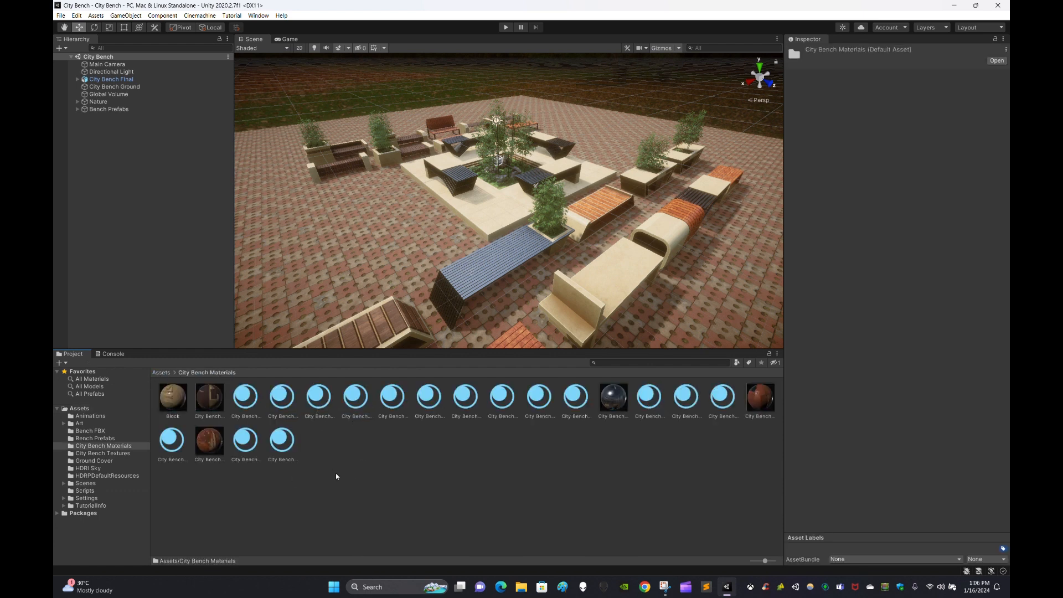
left_click(183, 394)
left_click_drag(933, 486, 933, 374)
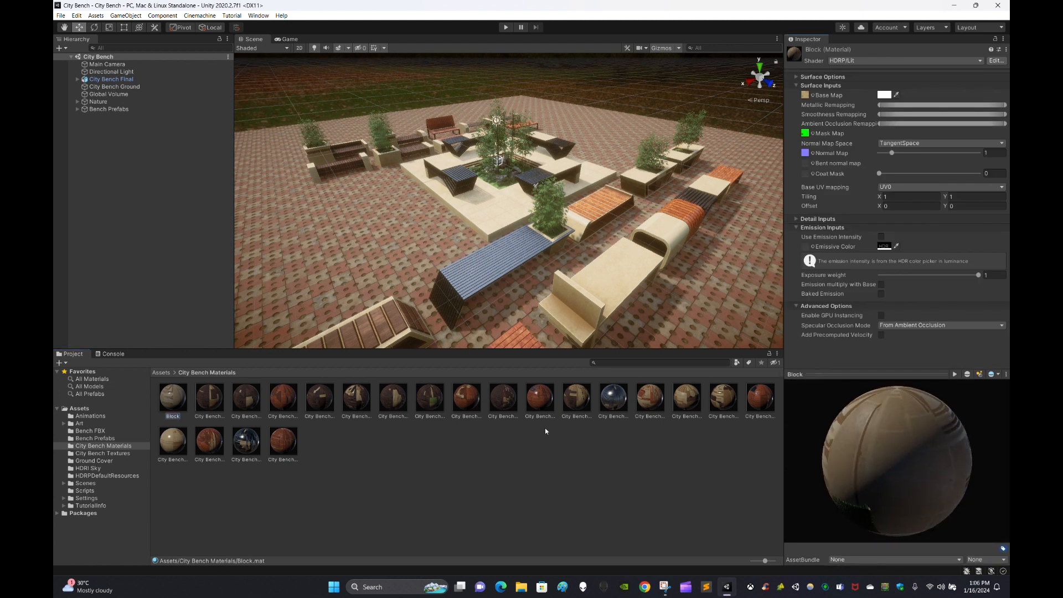
left_click(540, 402)
left_click(614, 402)
left_click(352, 422)
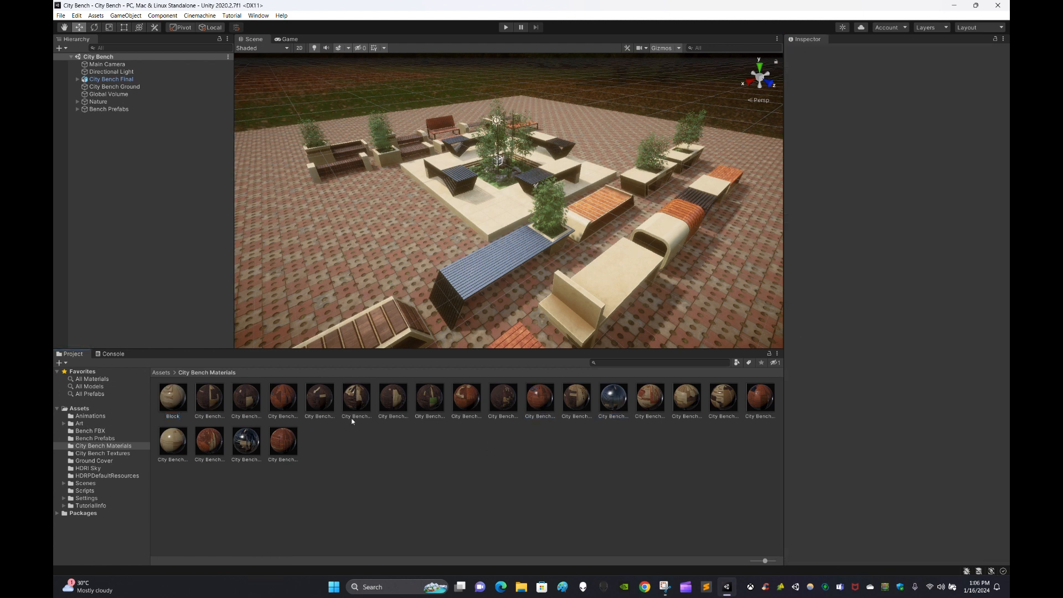
left_click(166, 374)
left_click(248, 406)
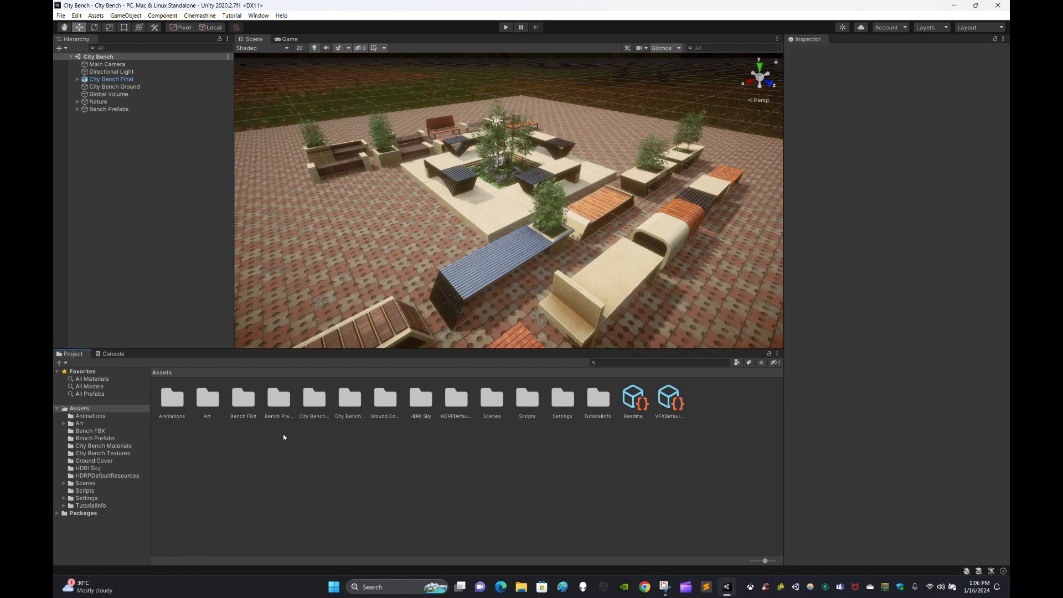
left_click(272, 394)
double_click(271, 394)
left_click(283, 442)
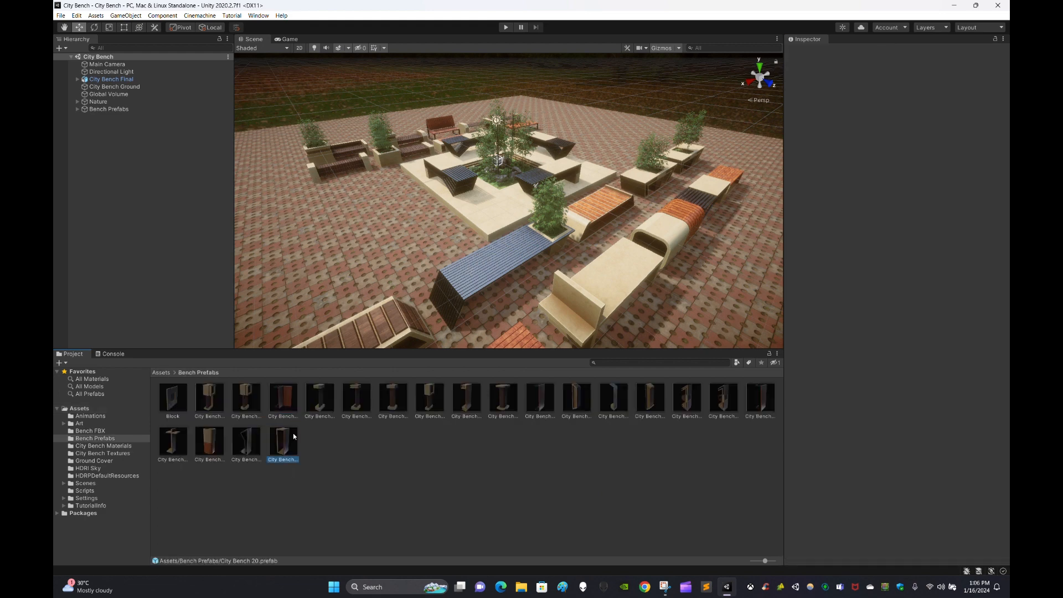
left_click(613, 397)
left_click(493, 430)
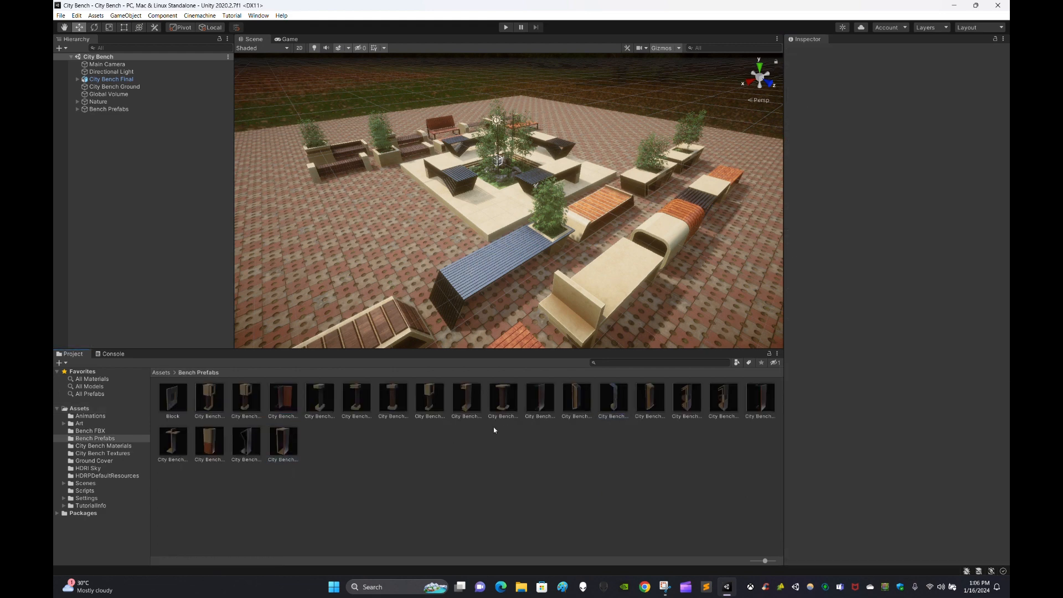
left_click_drag(398, 389, 460, 230)
left_click_drag(468, 194, 603, 250, "alt")
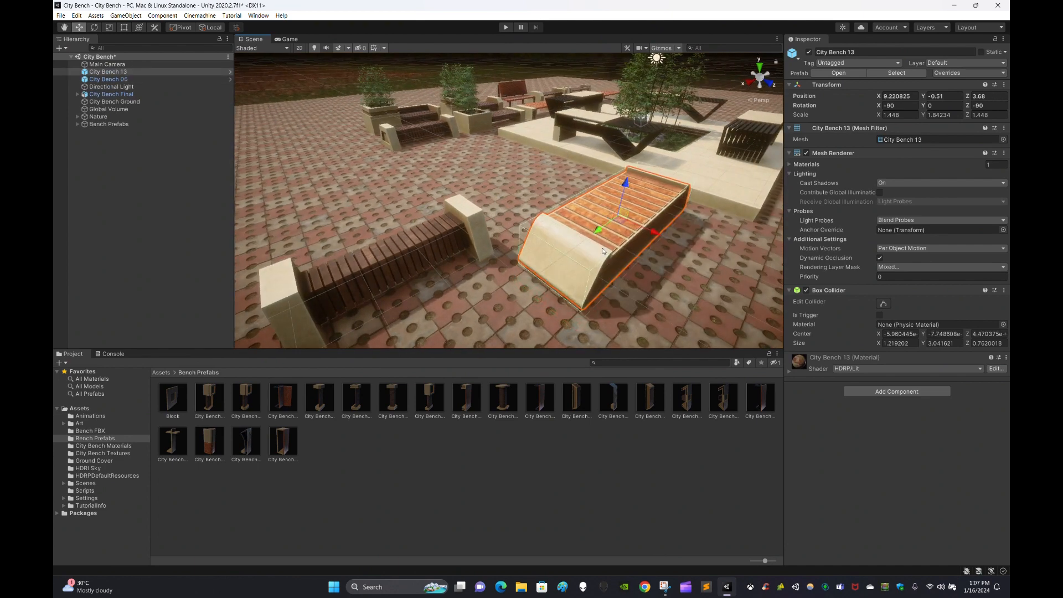
key("Delete")
left_click(403, 268)
key("Delete")
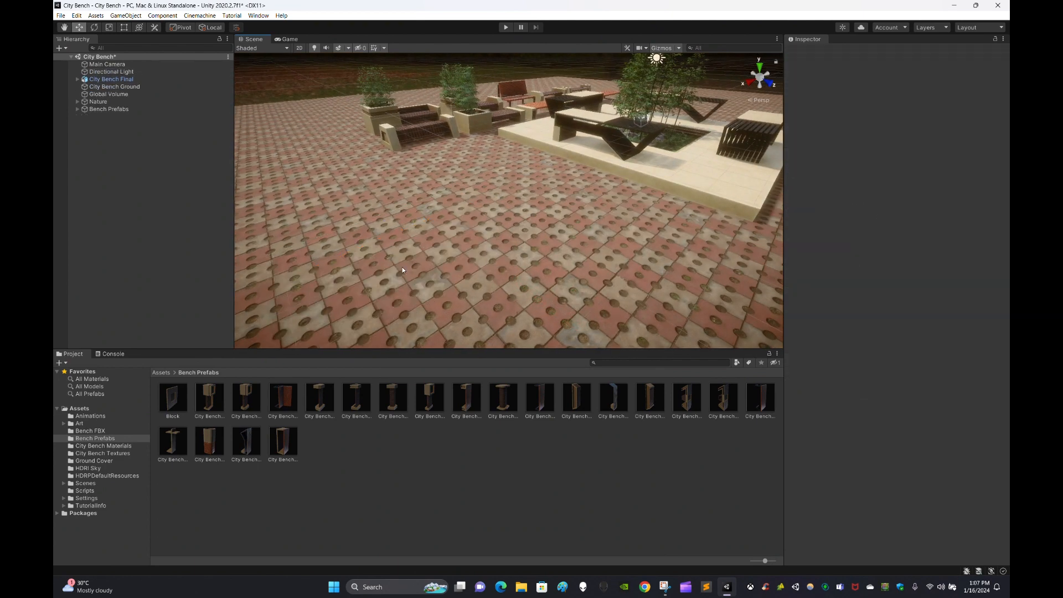
left_click_drag(402, 267, 501, 265, "alt")
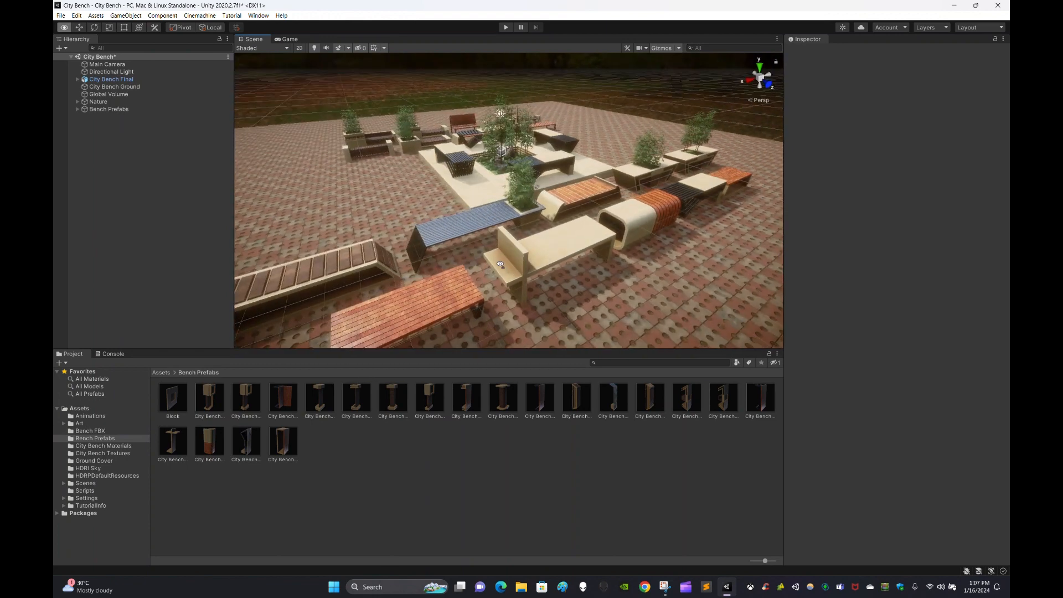
left_click(496, 487)
key("BackSpace")
left_click_drag(526, 332, 554, 288, "alt")
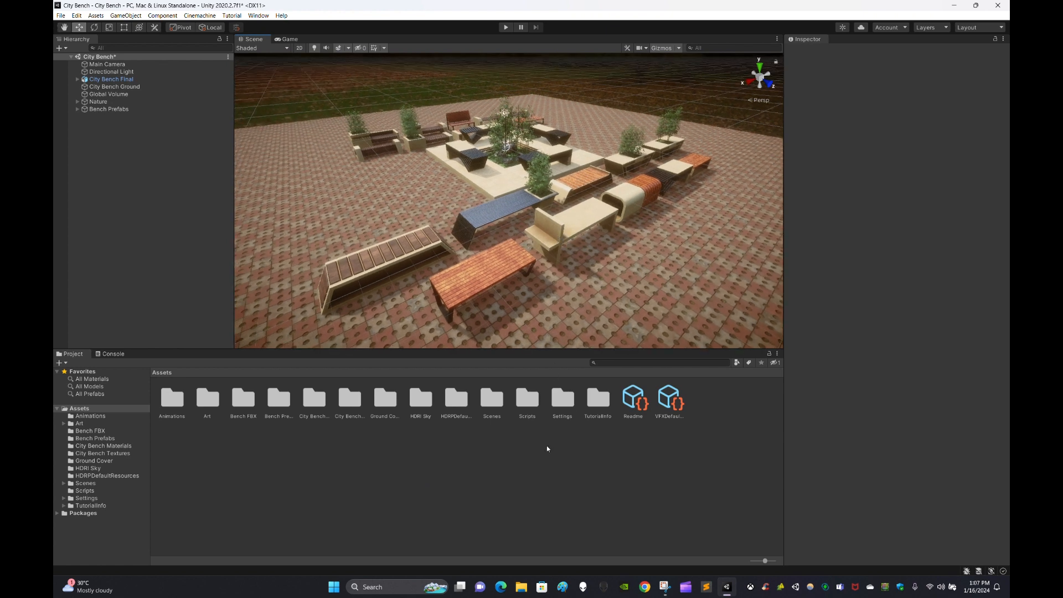